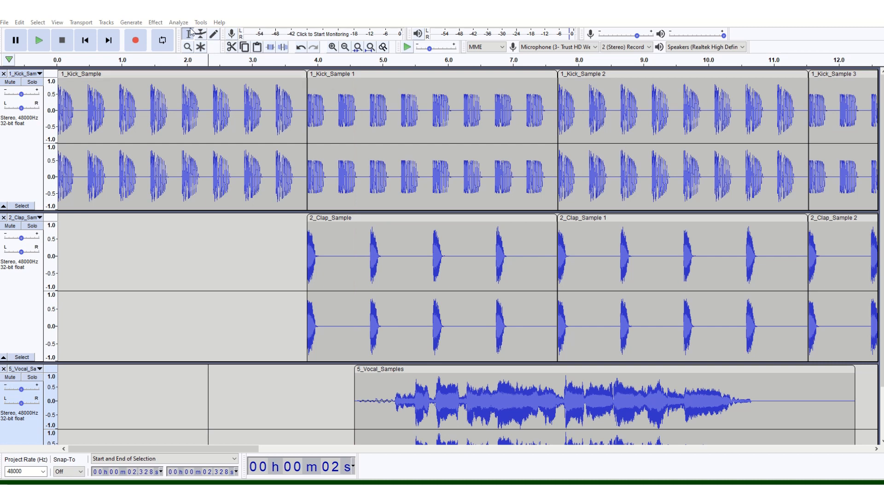
Fit all tracks to the window height and the whole project to the window width.
{"action": "left_click", "coordinate": [58, 23]}
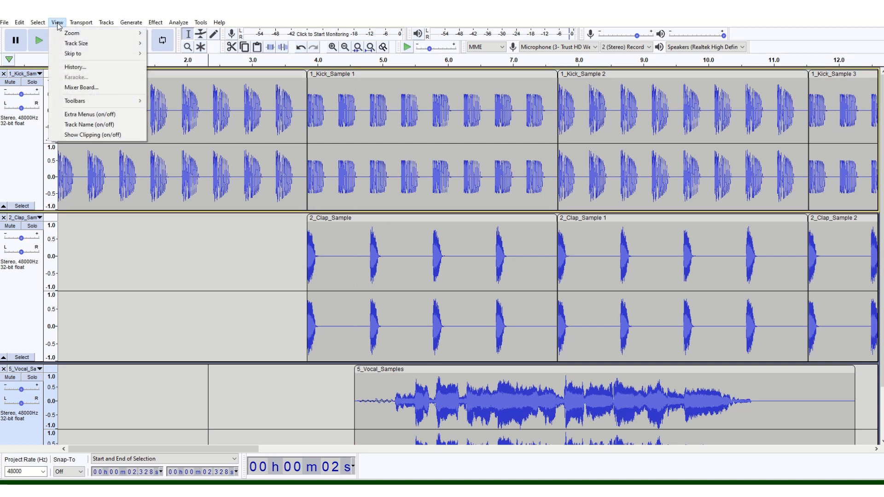
{"action": "mouse_move", "coordinate": [73, 45]}
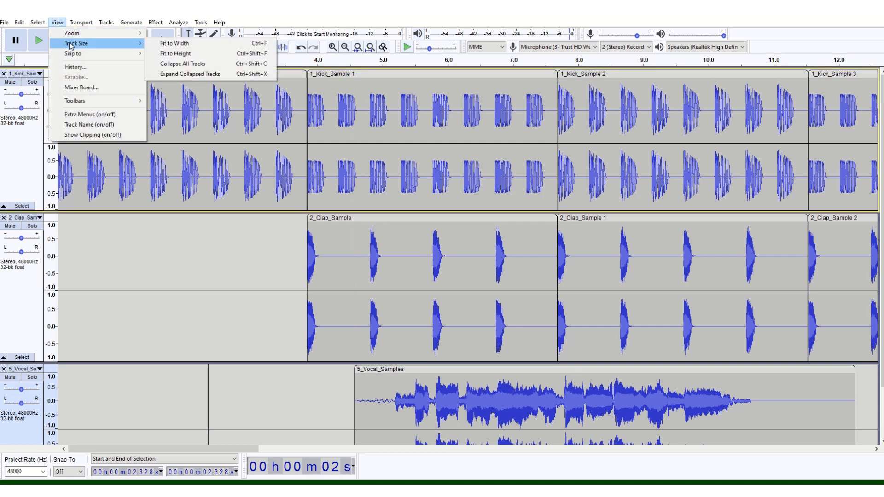
{"action": "left_click", "coordinate": [181, 54]}
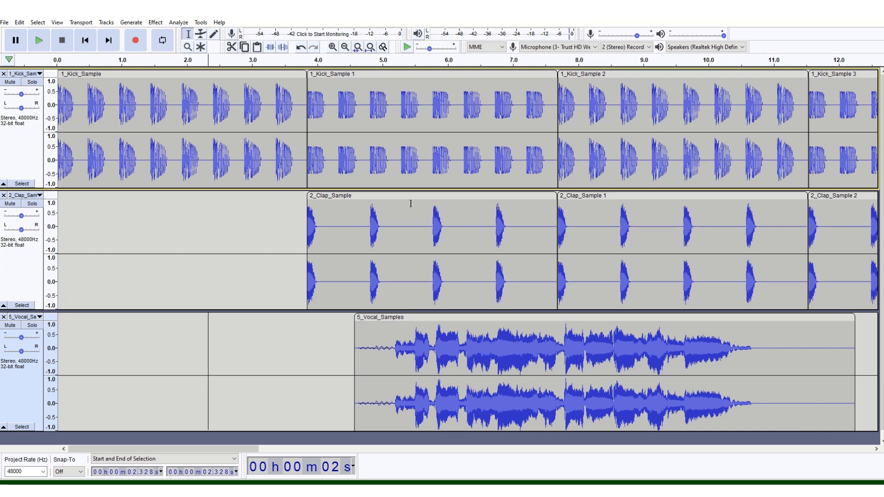
{"action": "left_click", "coordinate": [371, 47]}
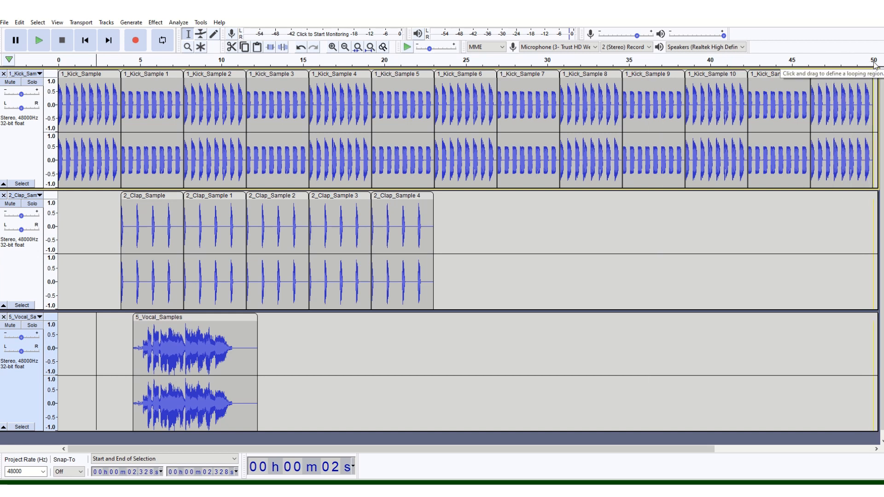
Import the audio file 3_HiHat_Sample from the Downloads folder into the project.
{"action": "left_click", "coordinate": [4, 23]}
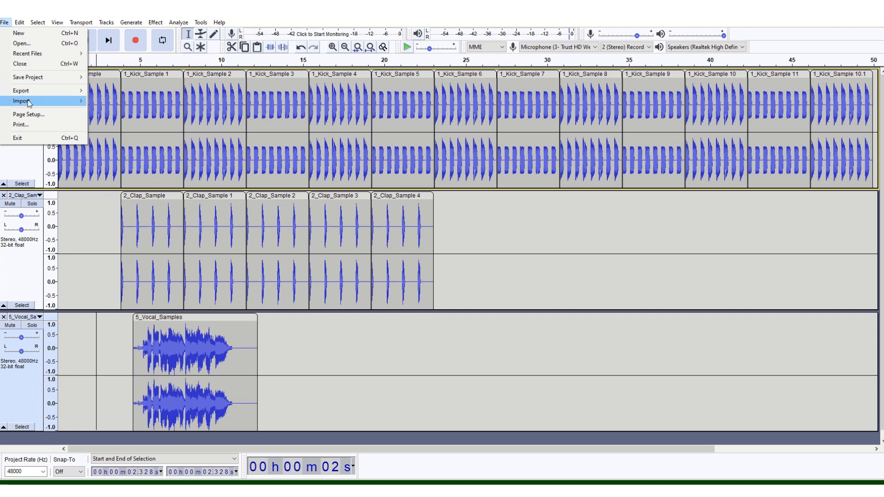
{"action": "mouse_move", "coordinate": [28, 101]}
{"action": "left_click", "coordinate": [111, 101]}
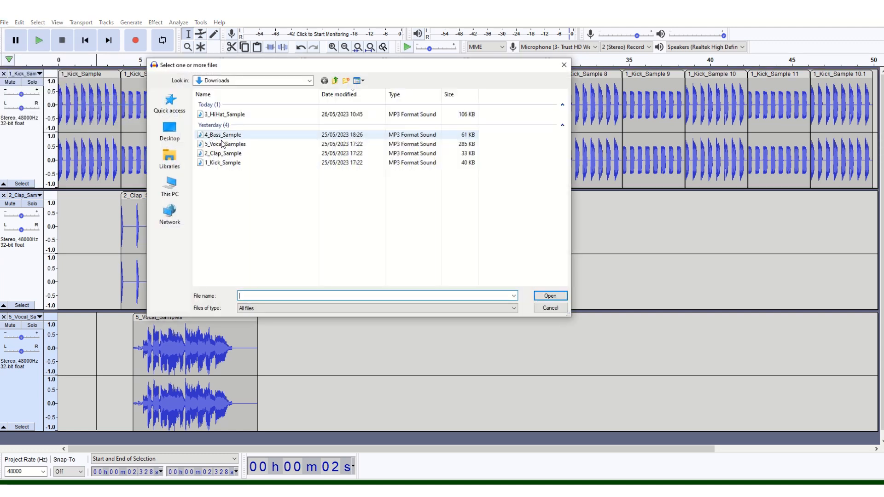
{"action": "left_click", "coordinate": [235, 116]}
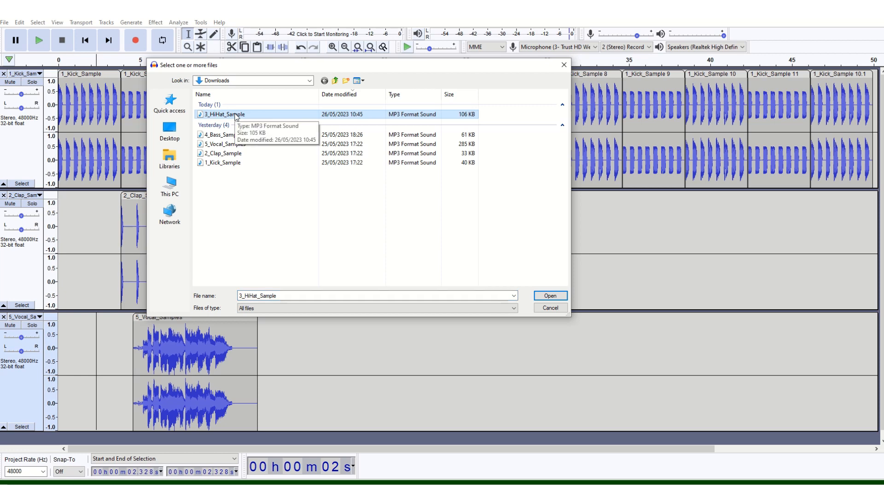
{"action": "double_click", "coordinate": [236, 116]}
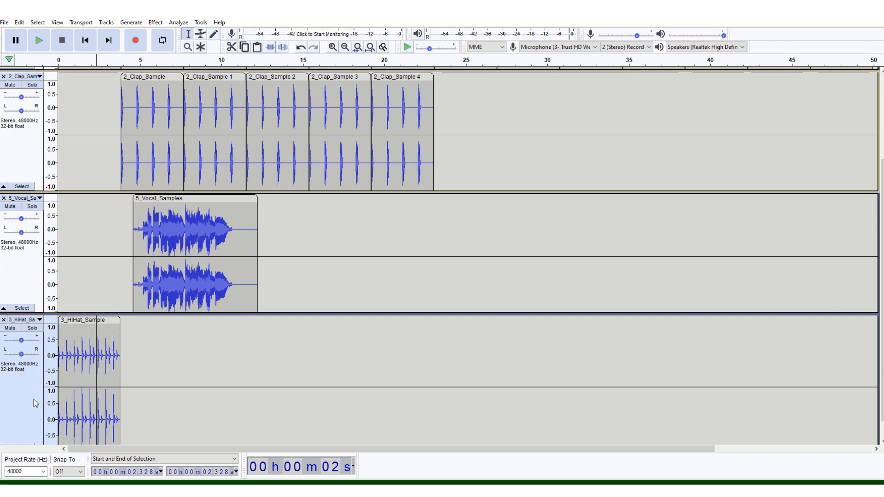
Move the hi-hat track up two places so it sits directly below the kick track.
{"action": "right_click", "coordinate": [23, 383]}
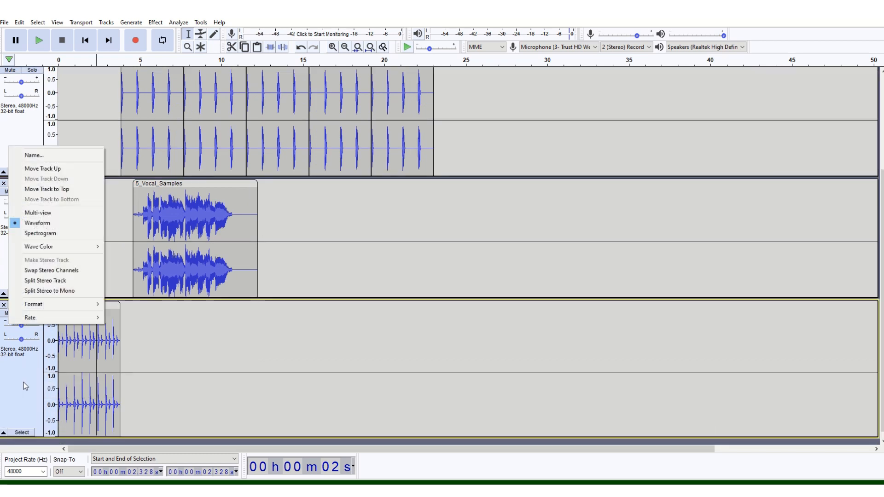
{"action": "left_click", "coordinate": [58, 169]}
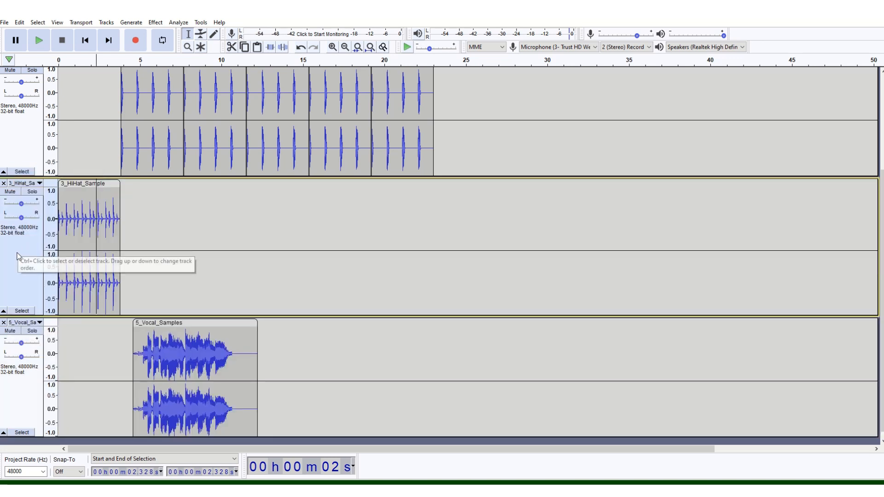
{"action": "right_click", "coordinate": [31, 247]}
{"action": "left_click", "coordinate": [44, 212]}
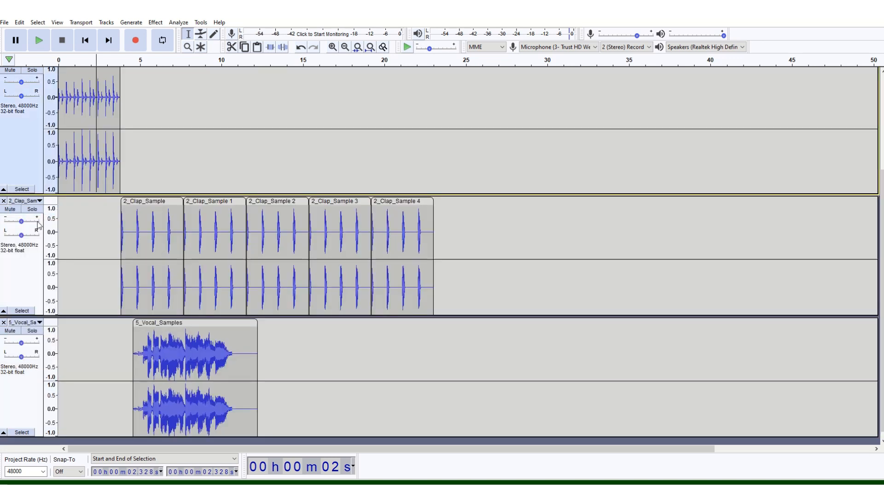
{"action": "scroll", "coordinate": [112, 195], "scroll_direction": "up", "scroll_amount": 4}
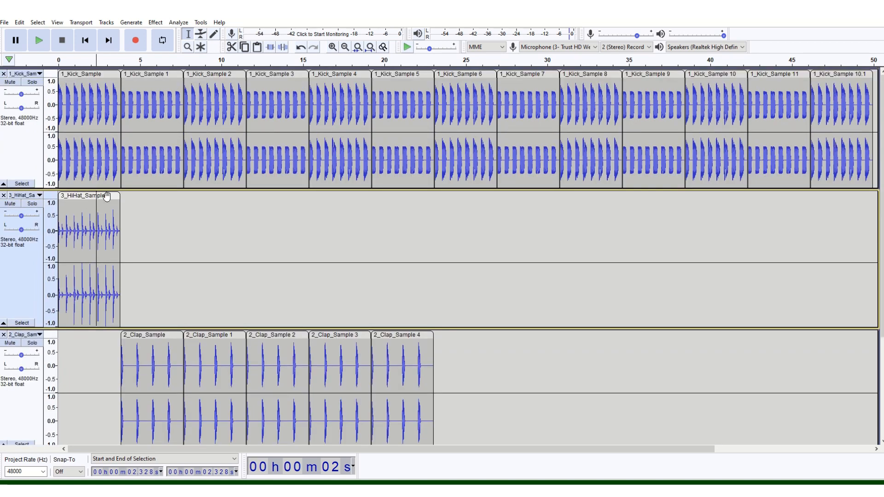
Move the hi-hat clip to start in line with 1_Kick_Sample 6 and play the project from about 22 s.
{"action": "left_click_drag", "start_coordinate": [107, 196], "coordinate": [466, 196]}
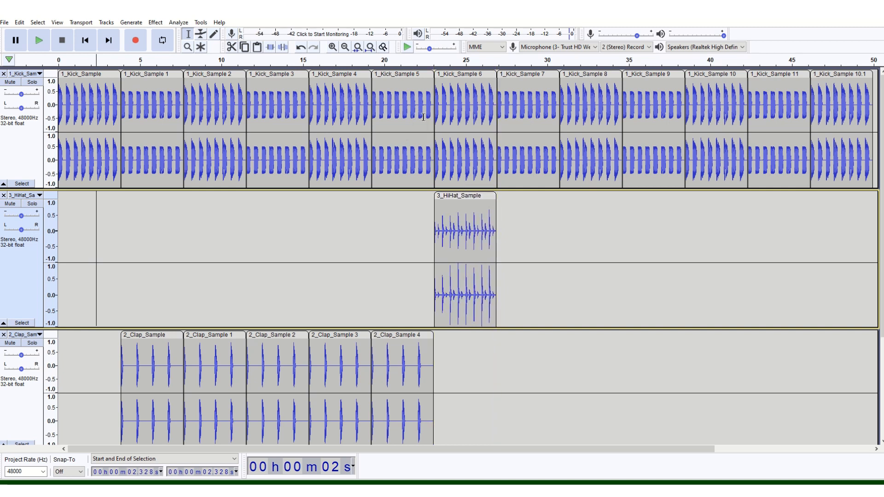
{"action": "left_click", "coordinate": [417, 99]}
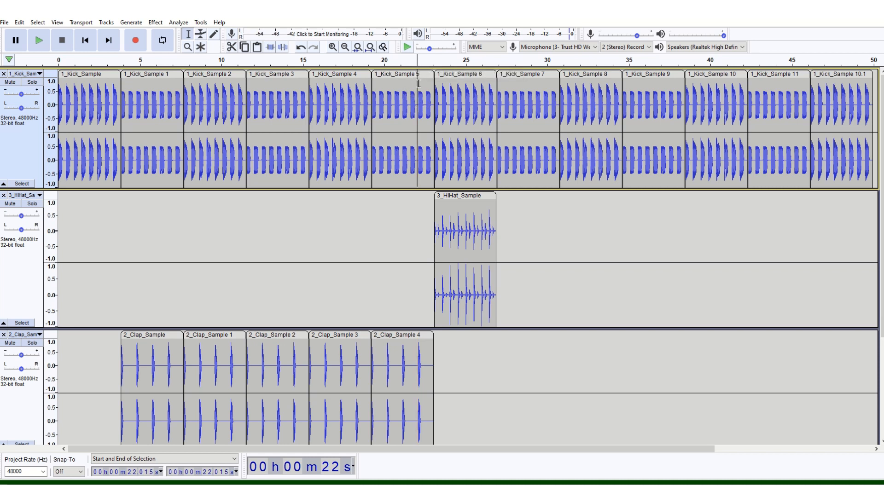
{"action": "left_click", "coordinate": [35, 40]}
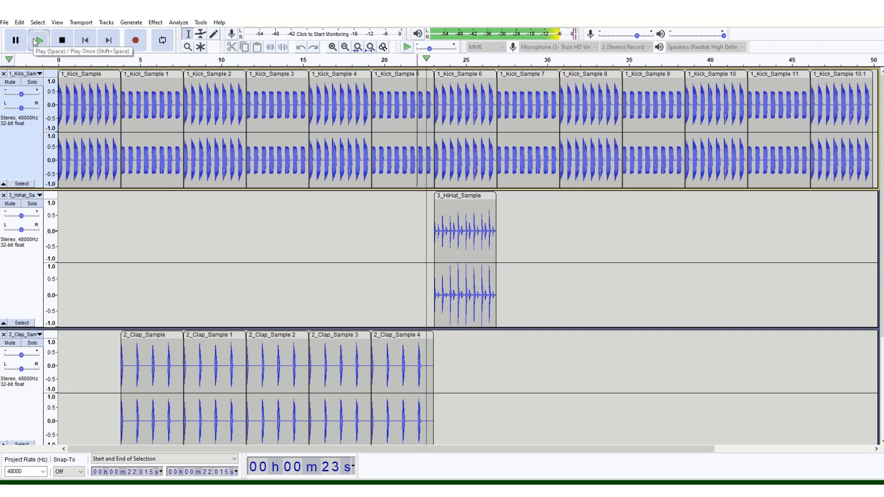
{"action": "left_click", "coordinate": [63, 41]}
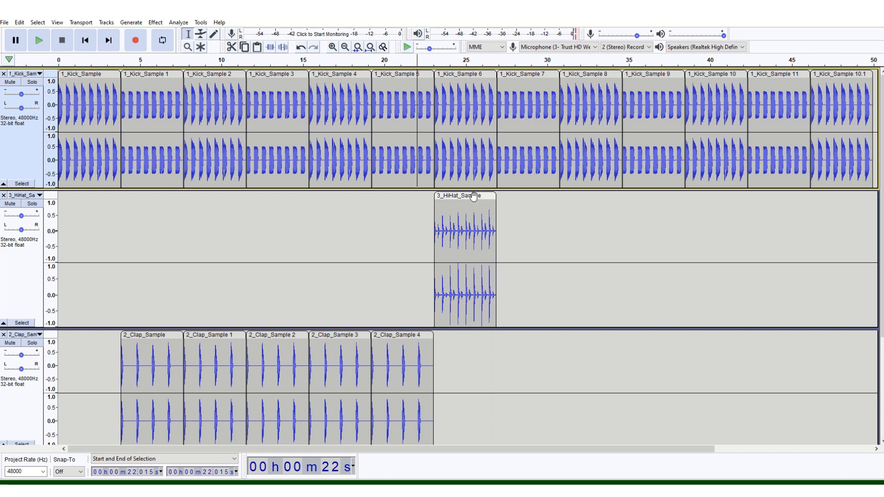
Repeat the hi-hat clip once with the Repeat effect, directly after the original.
{"action": "left_click", "coordinate": [332, 47]}
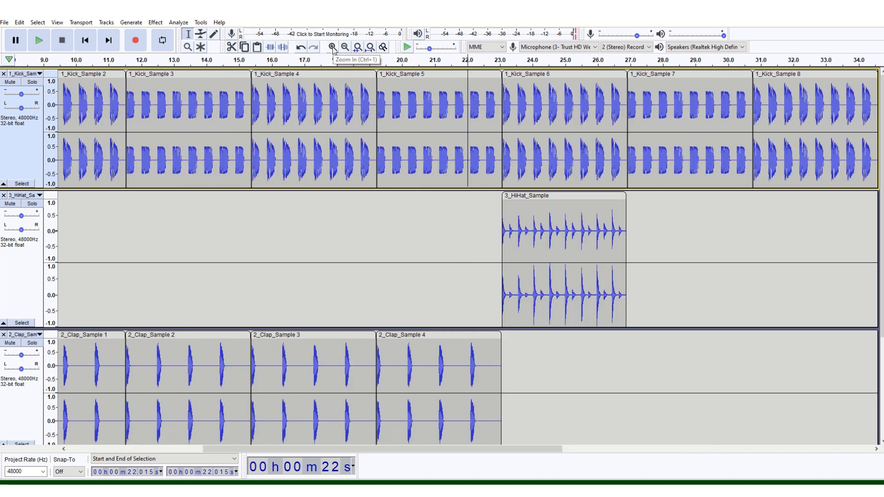
{"action": "left_click", "coordinate": [332, 47]}
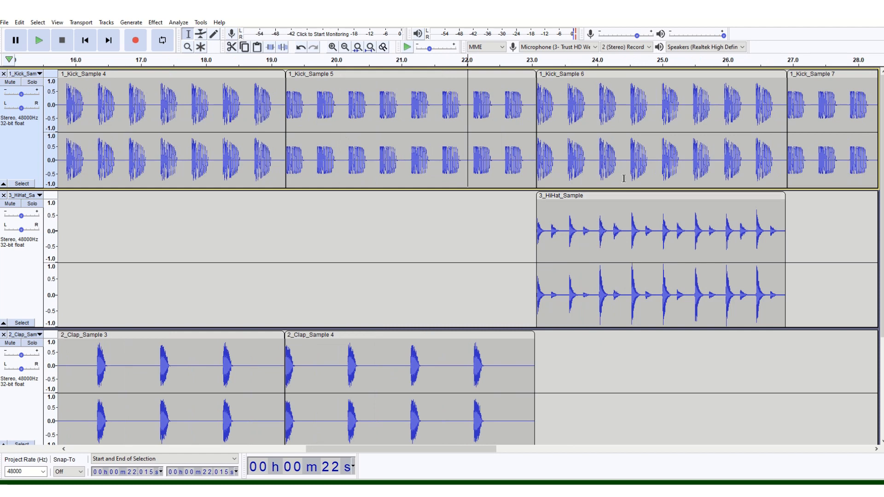
{"action": "left_click_drag", "start_coordinate": [368, 447], "coordinate": [432, 451]}
{"action": "left_click", "coordinate": [385, 196]}
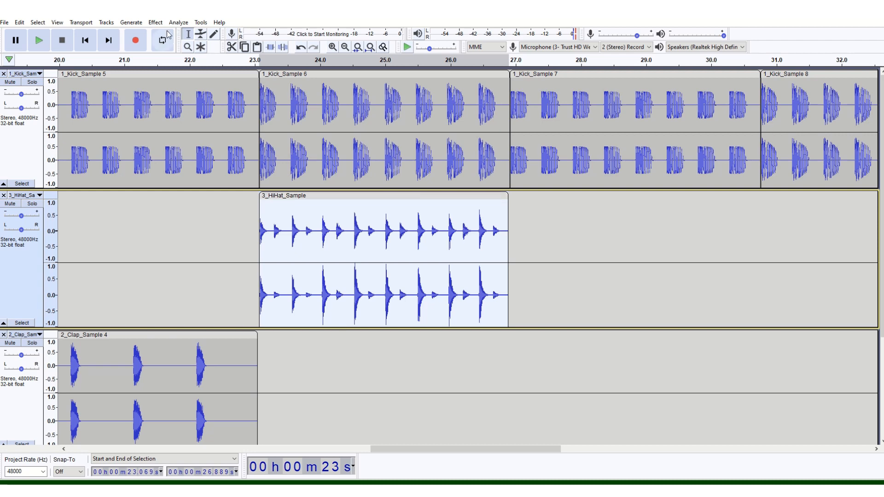
{"action": "left_click", "coordinate": [156, 23]}
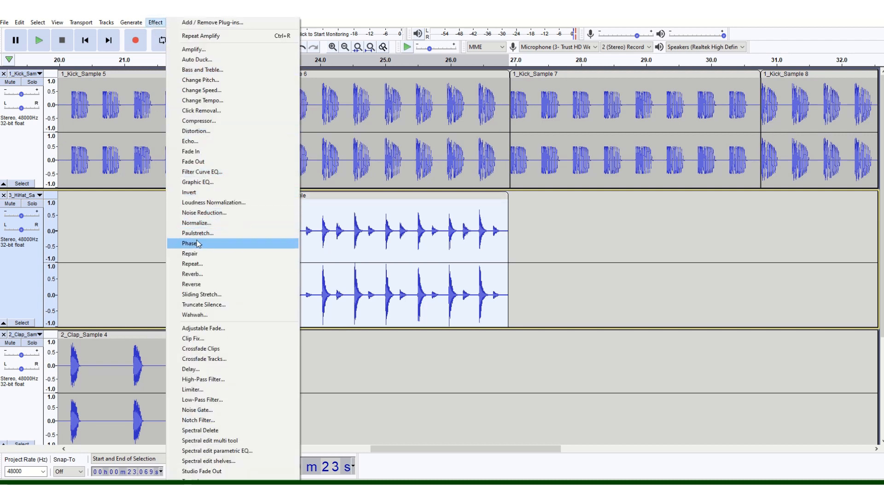
{"action": "left_click", "coordinate": [193, 264]}
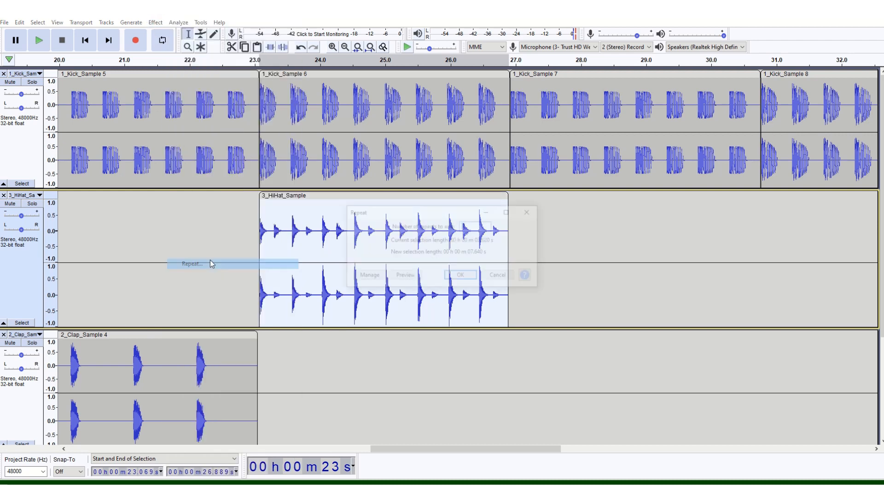
{"action": "left_click", "coordinate": [461, 277]}
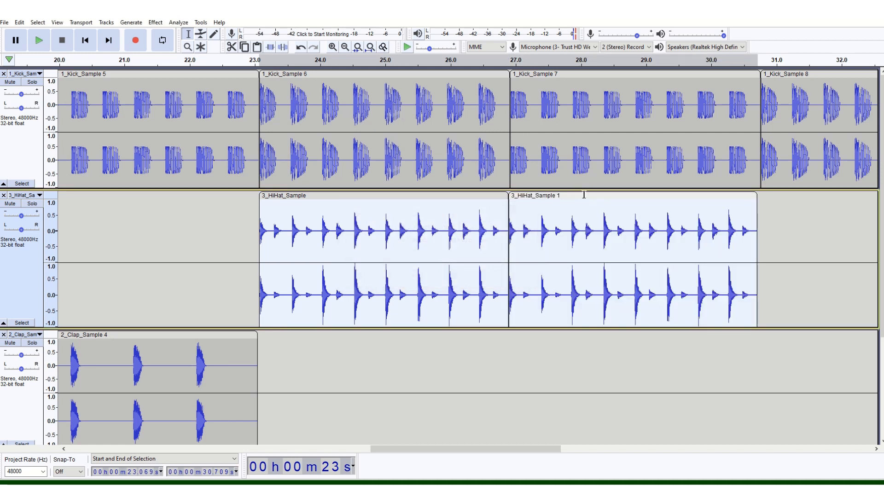
Play the project from just before the first hi-hat clip, at about 22.8 s, to hear both hi-hat clips.
{"action": "left_click", "coordinate": [779, 223]}
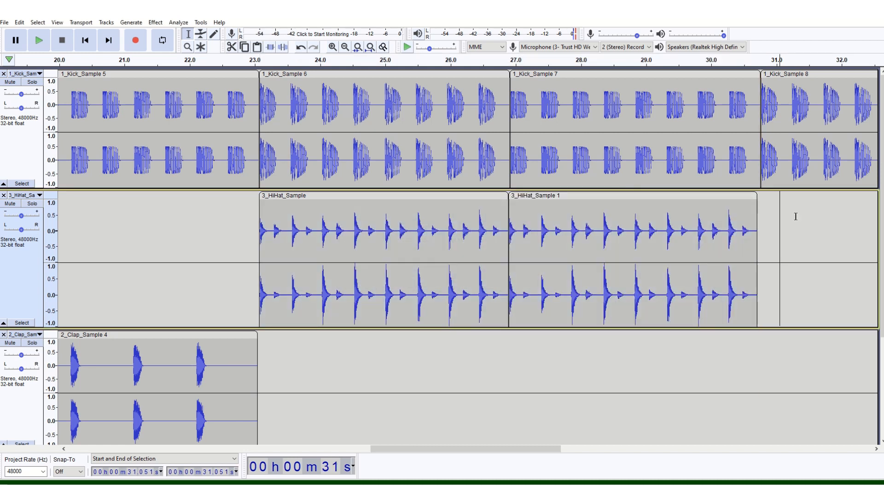
{"action": "left_click", "coordinate": [614, 196]}
{"action": "left_click_drag", "start_coordinate": [614, 196], "coordinate": [608, 197]}
{"action": "left_click", "coordinate": [239, 185]}
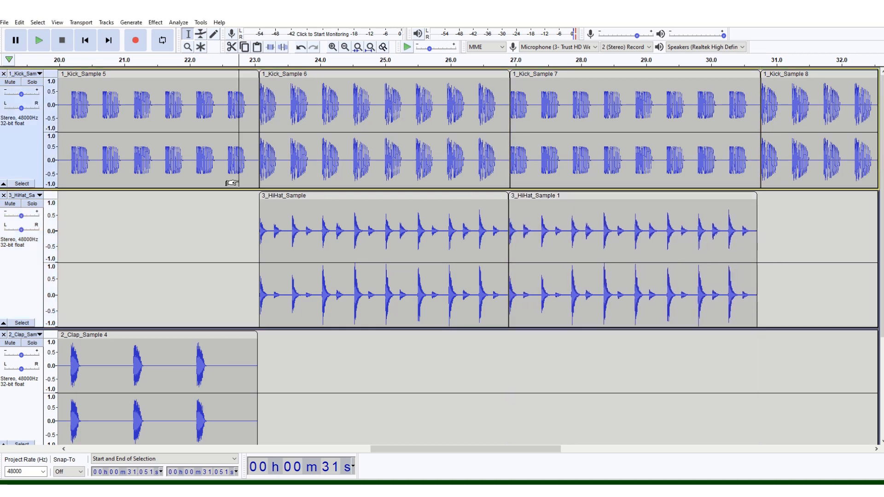
{"action": "left_click", "coordinate": [39, 42]}
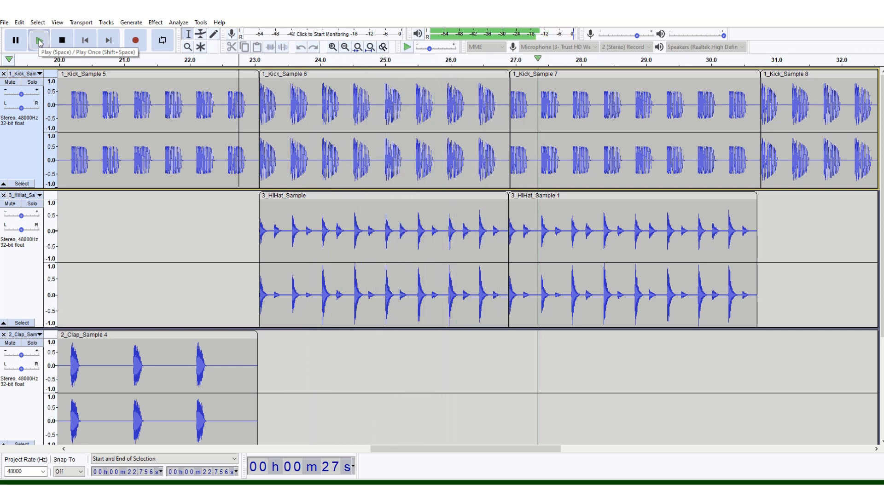
{"action": "left_click", "coordinate": [63, 41]}
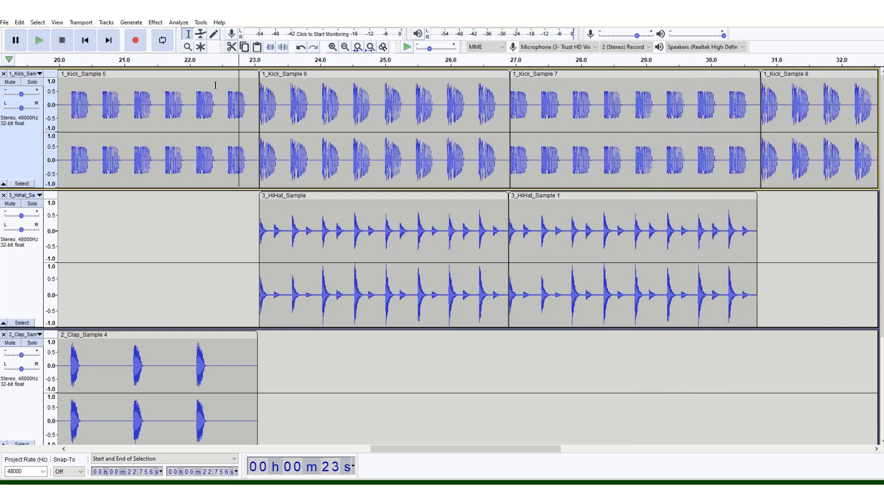
Move the second hi-hat clip along its track to start in line with 1_Kick_Sample 8.
{"action": "left_click_drag", "start_coordinate": [619, 195], "coordinate": [737, 207]}
{"action": "left_click_drag", "start_coordinate": [481, 453], "coordinate": [550, 453]}
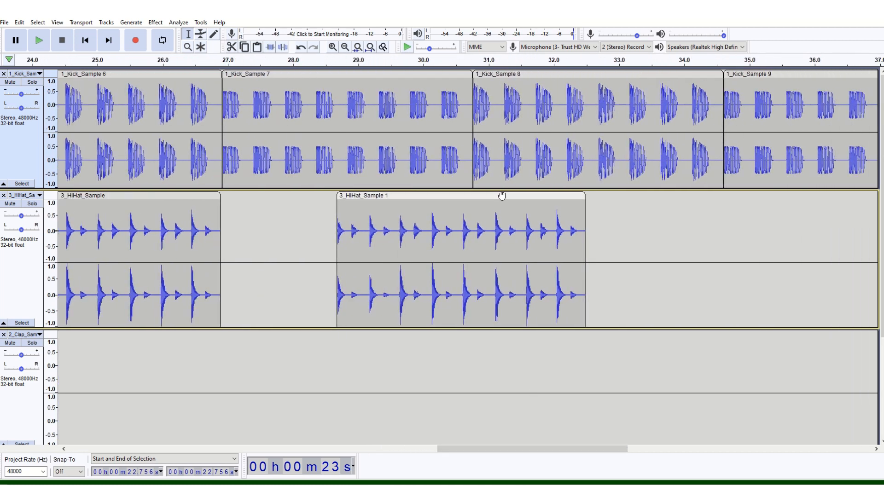
{"action": "left_click_drag", "start_coordinate": [535, 195], "coordinate": [637, 198]}
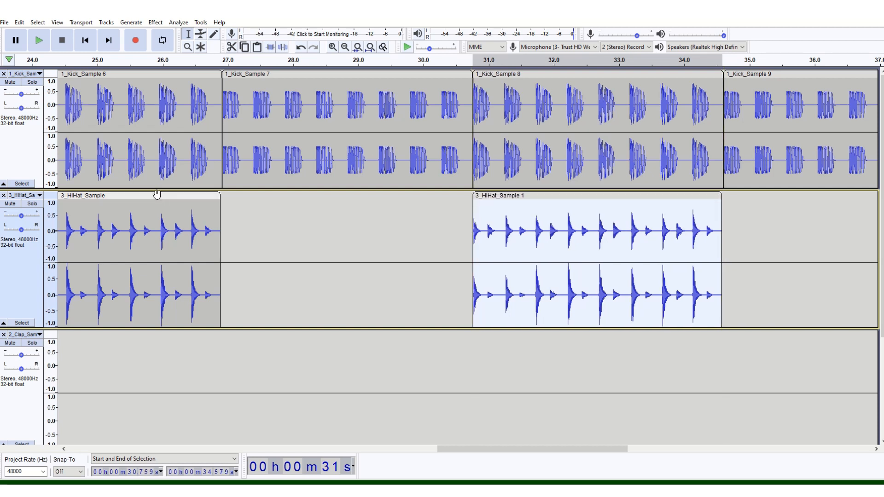
Play the project from about 25.9 s to check the gap between the two hi-hat clips.
{"action": "left_click", "coordinate": [192, 195]}
{"action": "left_click", "coordinate": [156, 121]}
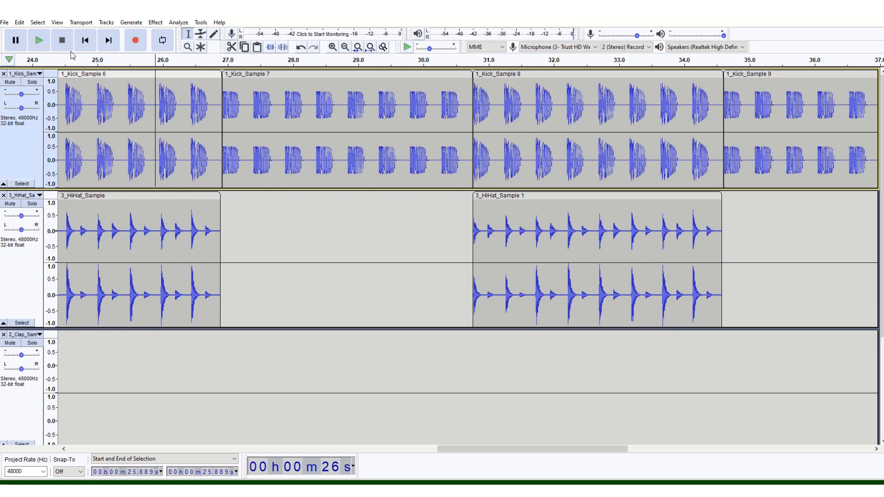
{"action": "left_click", "coordinate": [41, 42]}
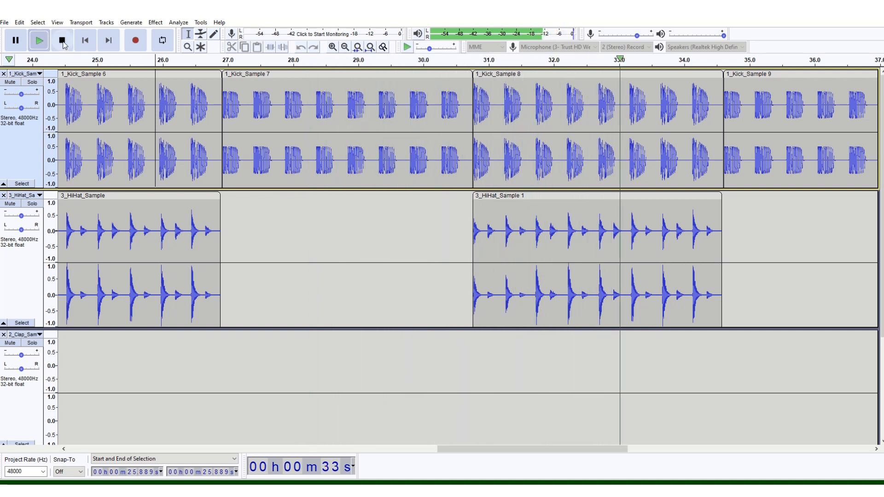
{"action": "left_click", "coordinate": [62, 41]}
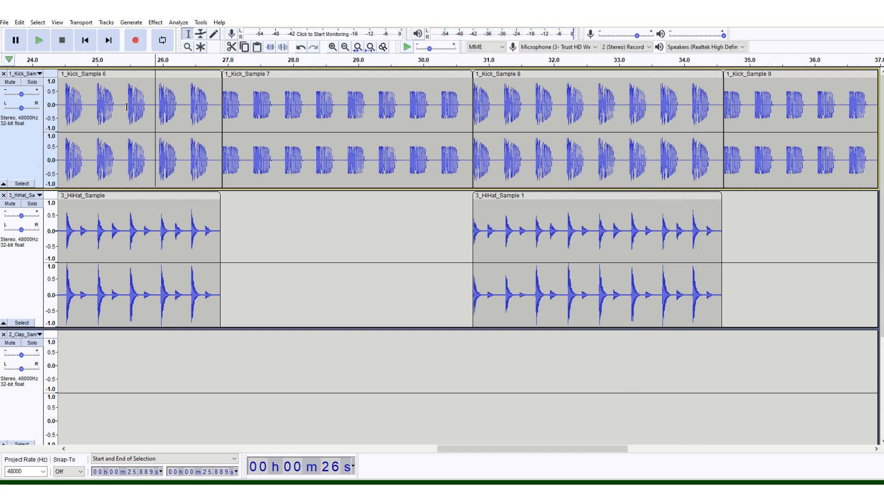
Fit all four tracks to the window height.
{"action": "left_click", "coordinate": [57, 23]}
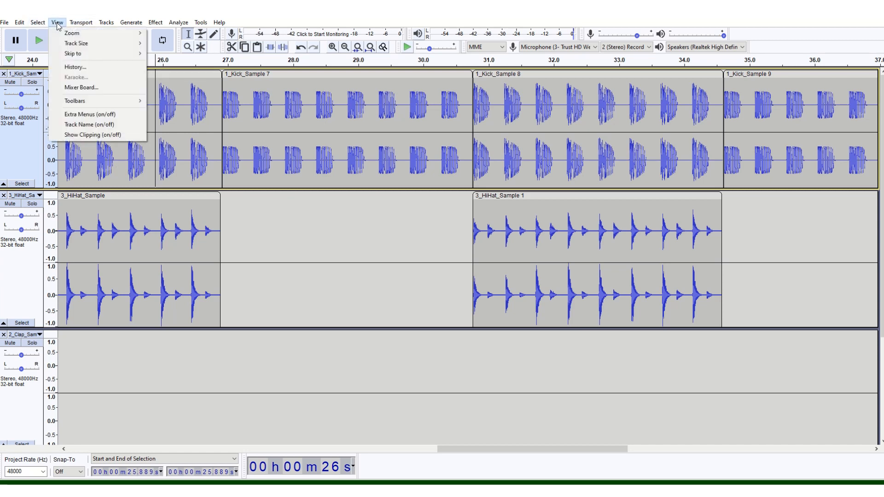
{"action": "mouse_move", "coordinate": [76, 43]}
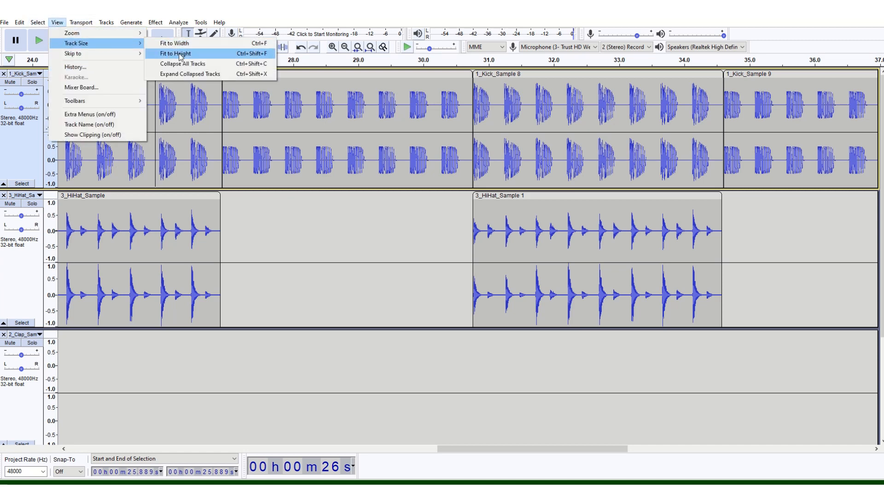
{"action": "left_click", "coordinate": [196, 54]}
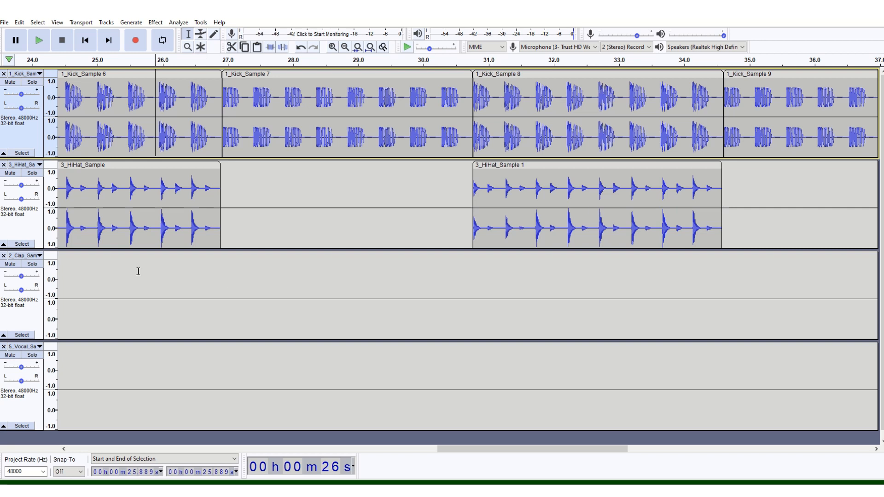
Import the 4_Bass_Sample audio file from the Downloads folder into the project.
{"action": "left_click", "coordinate": [5, 23]}
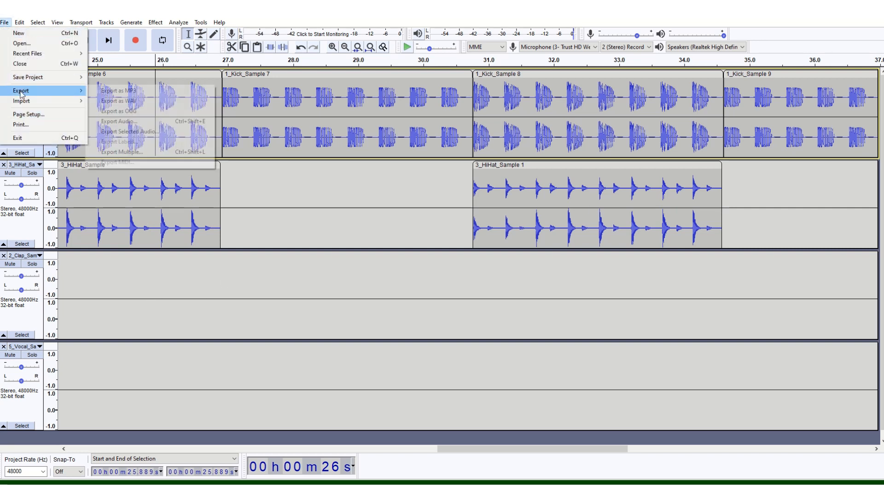
{"action": "mouse_move", "coordinate": [24, 105]}
{"action": "left_click", "coordinate": [107, 101]}
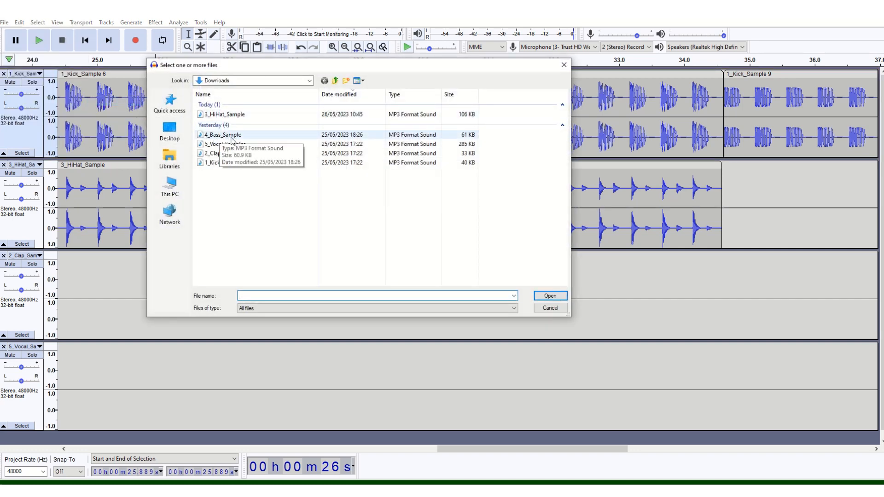
{"action": "double_click", "coordinate": [239, 136]}
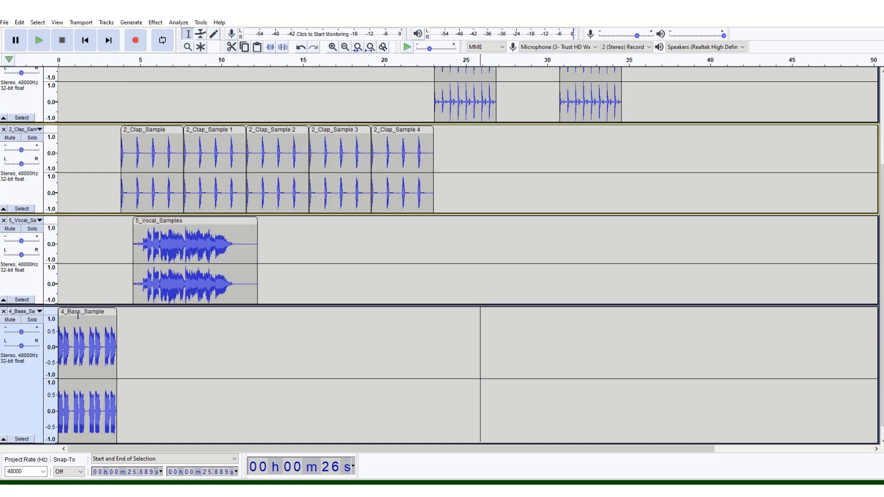
Move the 4_Bass_Sample track up to sit directly below the kick track.
{"action": "right_click", "coordinate": [24, 377]}
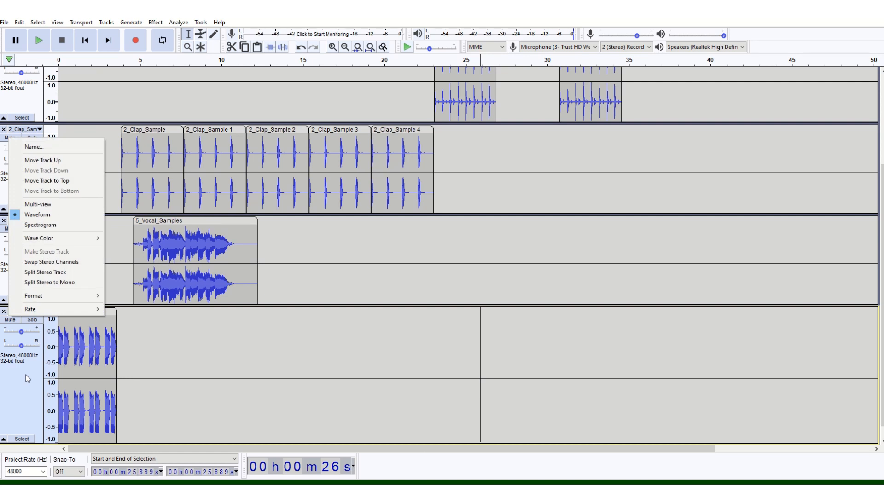
{"action": "left_click", "coordinate": [49, 160]}
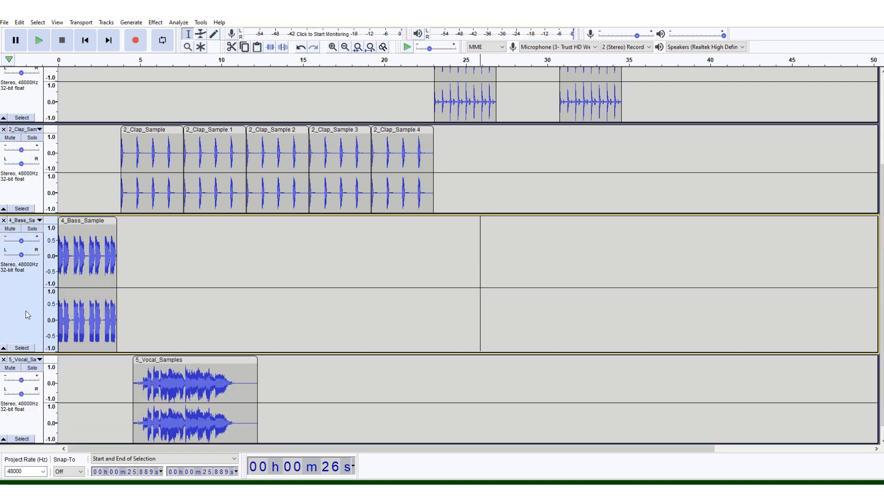
{"action": "right_click", "coordinate": [27, 294]}
{"action": "left_click", "coordinate": [44, 249]}
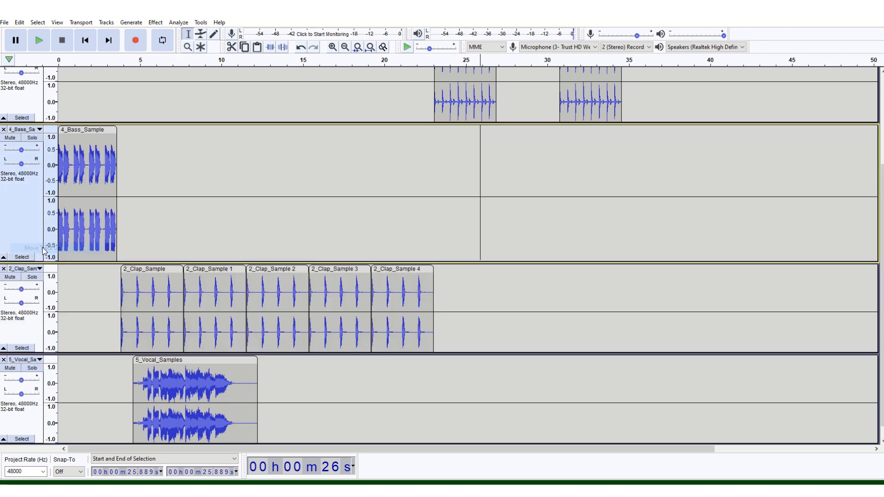
{"action": "right_click", "coordinate": [18, 205]}
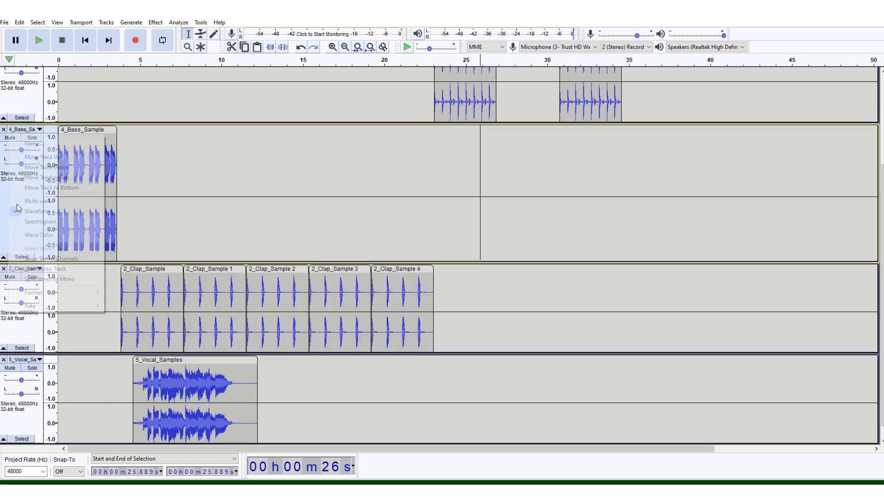
{"action": "left_click", "coordinate": [49, 157]}
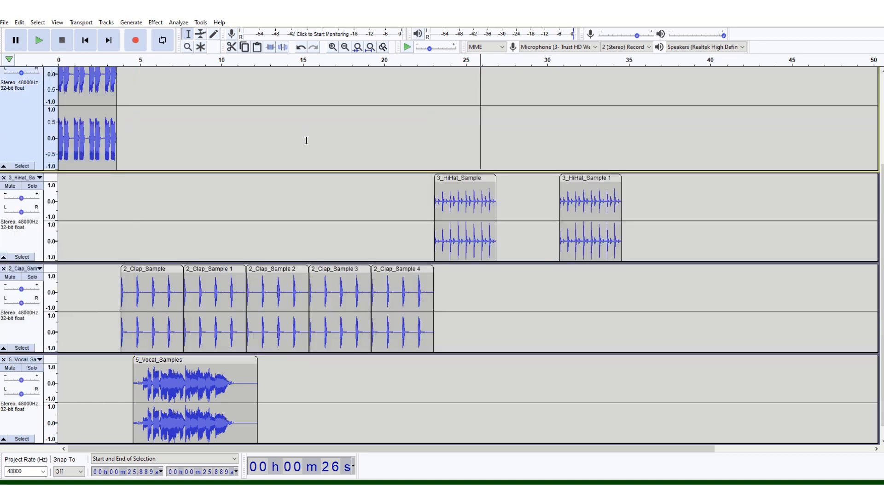
Move the 4_Bass_Sample clip along its track to start in line with 1_Kick_Sample 9, at about 34.6 s.
{"action": "scroll", "coordinate": [834, 184], "scroll_direction": "up", "scroll_amount": 5}
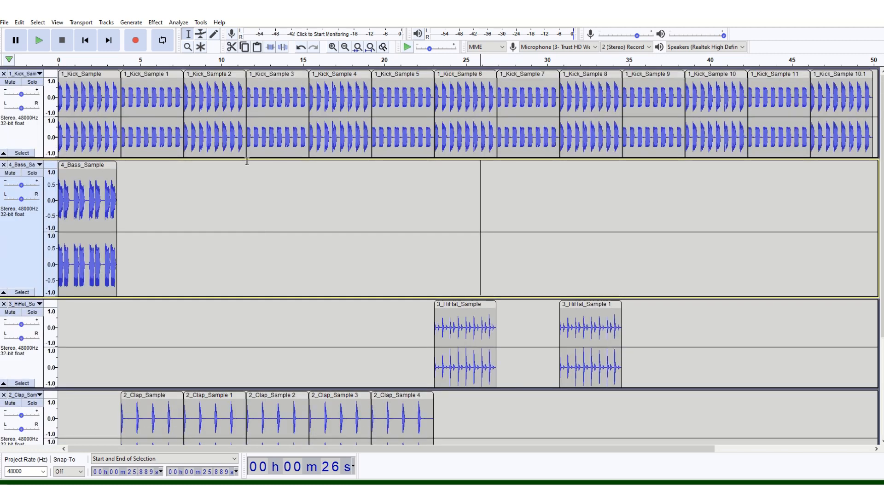
{"action": "left_click_drag", "start_coordinate": [105, 165], "coordinate": [661, 165]}
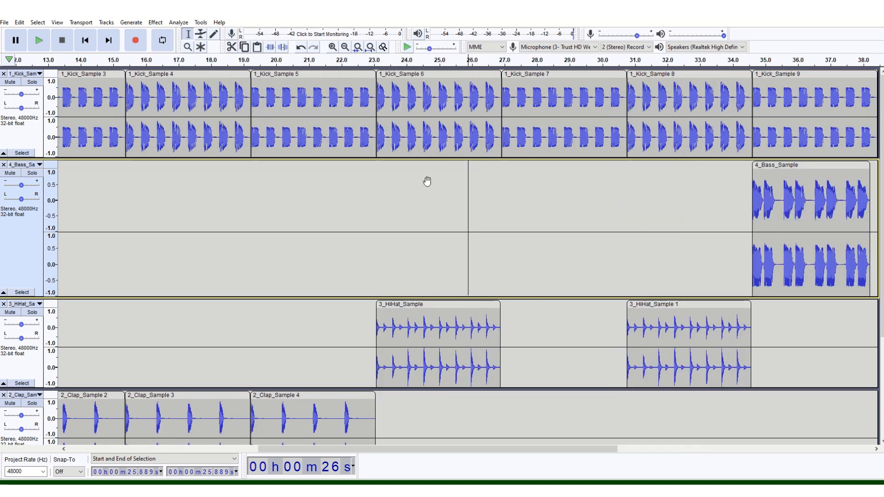
Play the project from about 33.5 s to hear the bass clip against the kick, stopping at the bass clip's end.
{"action": "left_click_drag", "start_coordinate": [601, 449], "coordinate": [695, 450]}
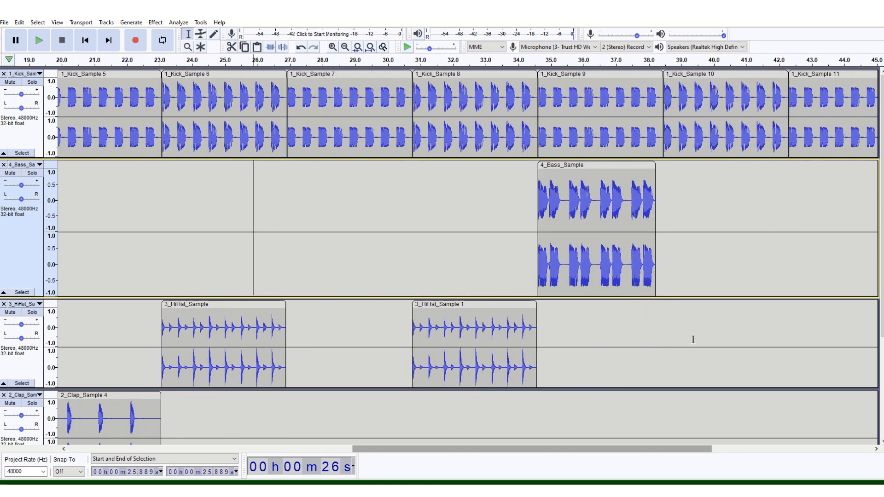
{"action": "left_click", "coordinate": [502, 94]}
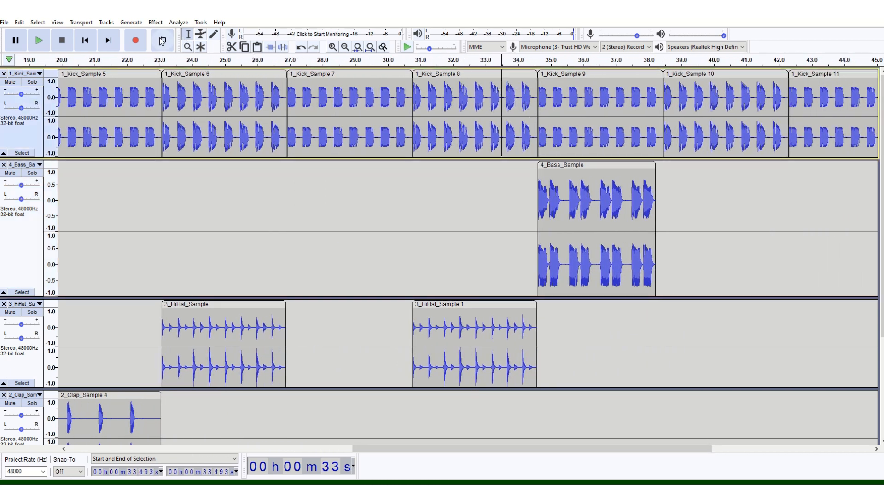
{"action": "left_click", "coordinate": [40, 41]}
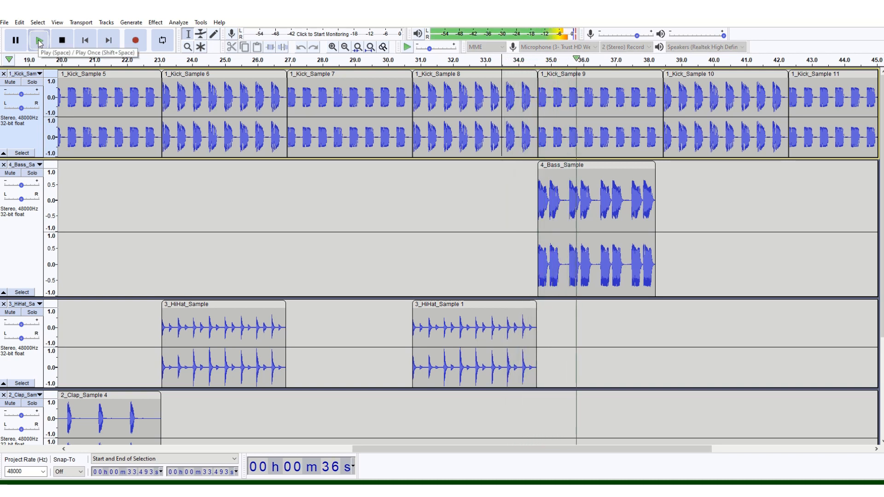
{"action": "left_click", "coordinate": [61, 42]}
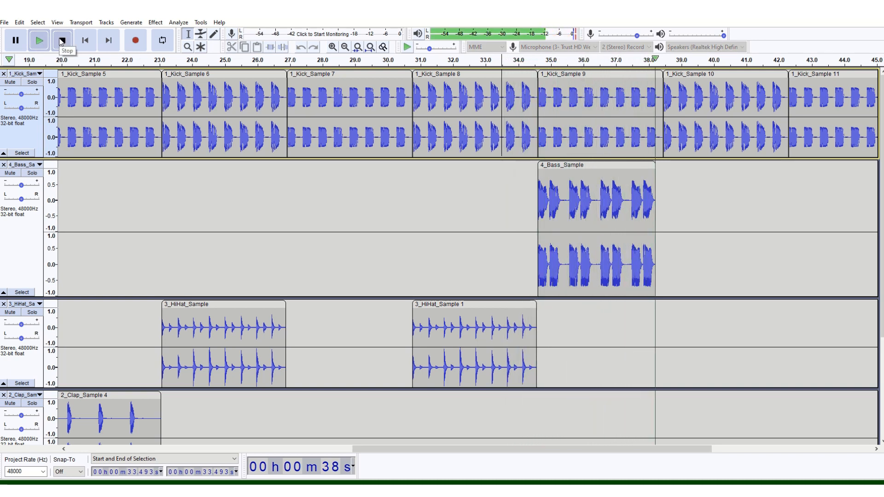
Slightly lower the 4_Bass_Sample clip's volume with a negative Amplify gain, and play the selected passage to check it.
{"action": "left_click", "coordinate": [593, 166]}
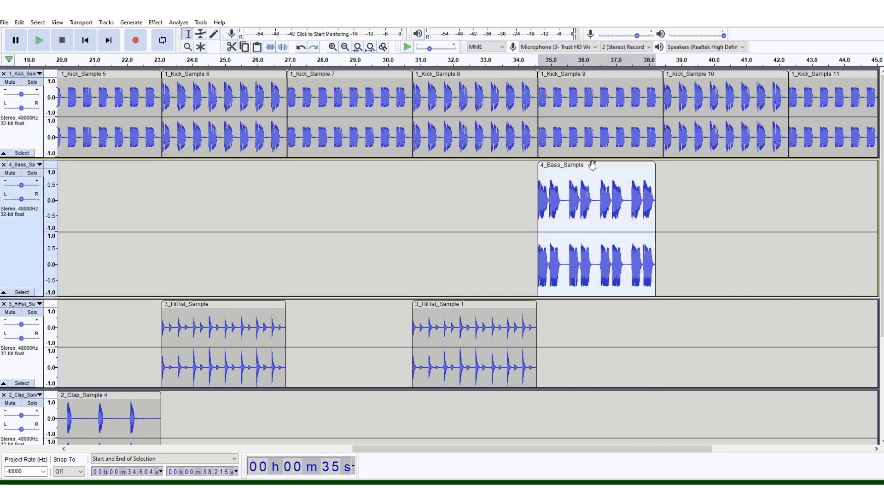
{"action": "left_click", "coordinate": [157, 22]}
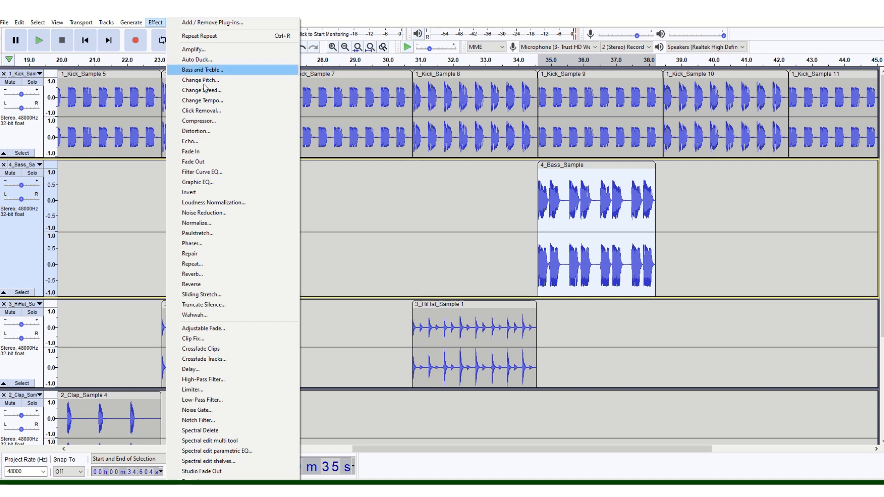
{"action": "left_click", "coordinate": [202, 50]}
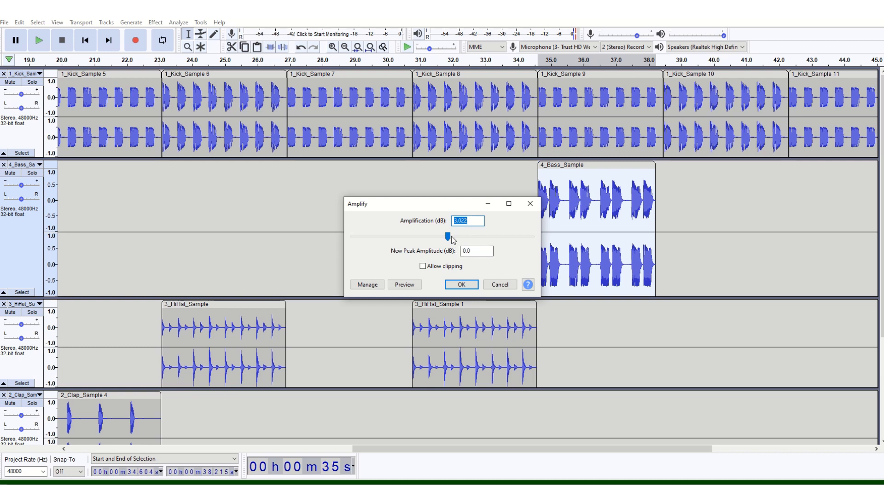
{"action": "left_click_drag", "start_coordinate": [448, 237], "coordinate": [446, 235]}
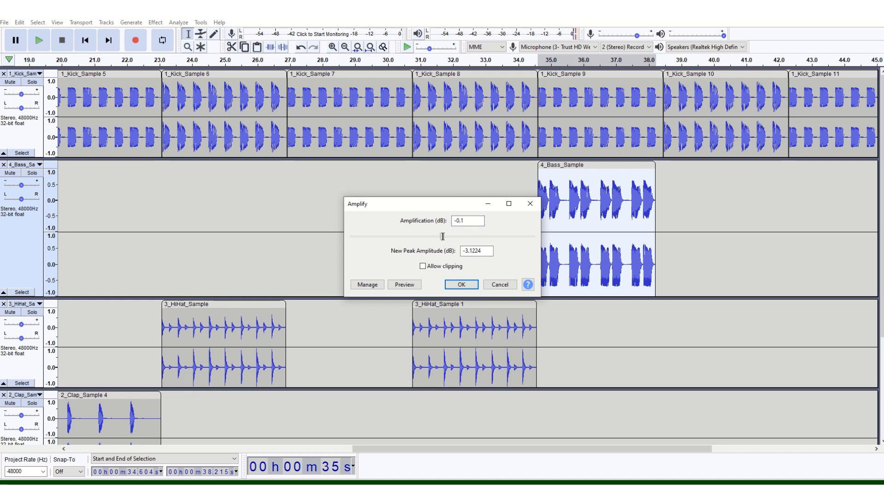
{"action": "left_click", "coordinate": [462, 284]}
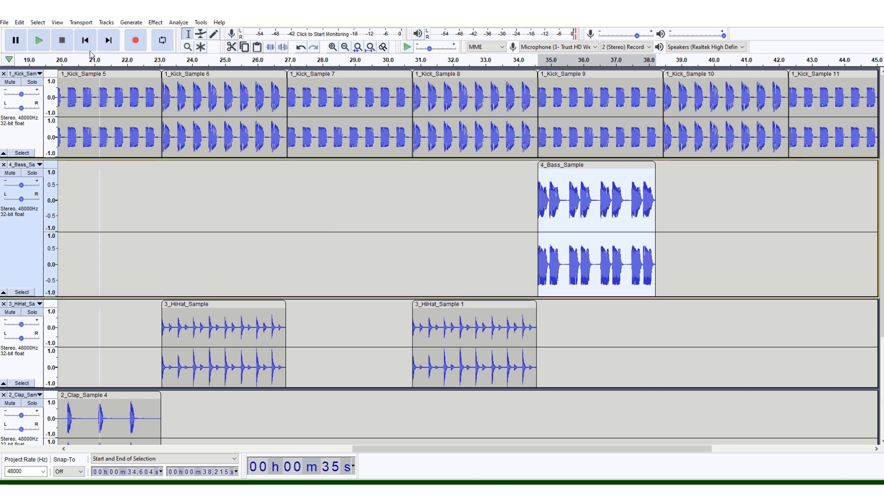
{"action": "key", "text": "space"}
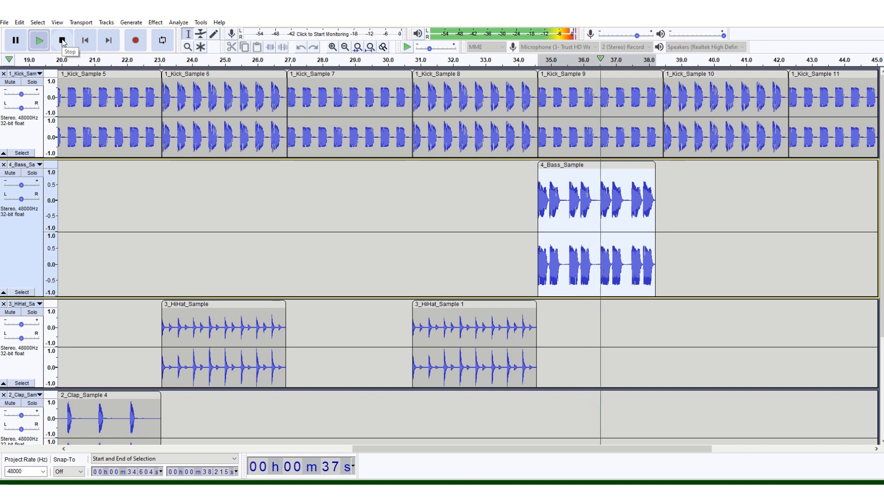
{"action": "left_click", "coordinate": [63, 43]}
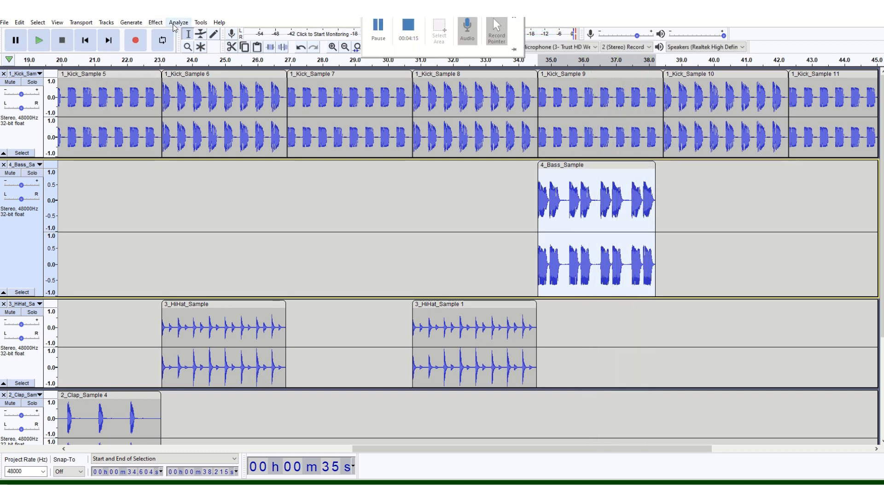
Lower the 4_Bass_Sample clip's volume further by applying Amplify again with a negative gain.
{"action": "left_click", "coordinate": [155, 22]}
{"action": "left_click", "coordinate": [182, 50]}
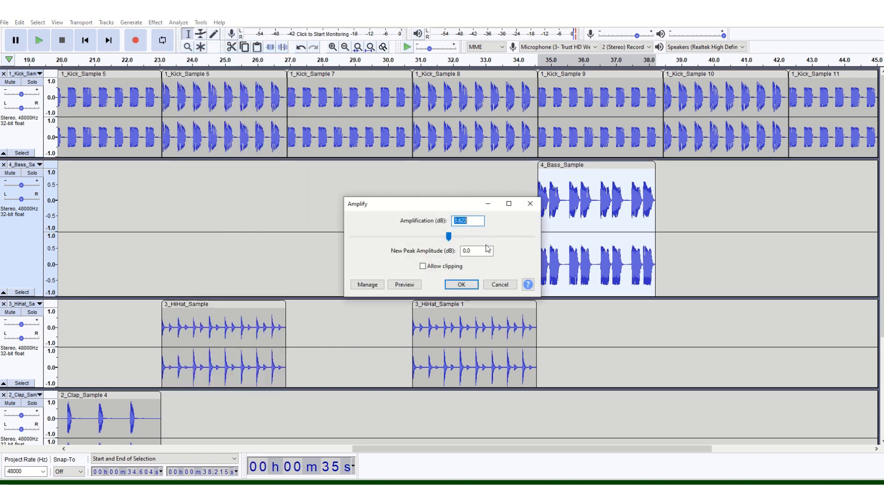
{"action": "left_click_drag", "start_coordinate": [449, 236], "coordinate": [447, 236]}
{"action": "left_click", "coordinate": [461, 284]}
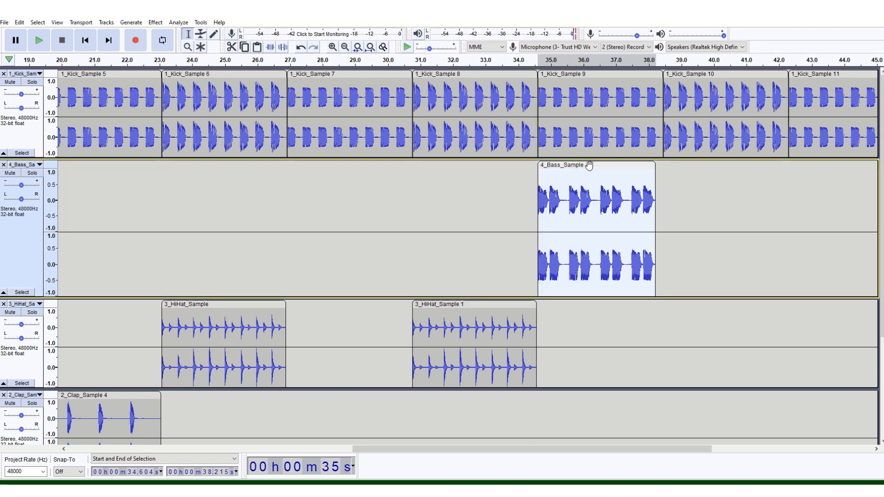
Repeat the bass clip once and move the copy to start in line with 1_Kick_Sample 10, at about 38.4 s.
{"action": "left_click", "coordinate": [155, 22]}
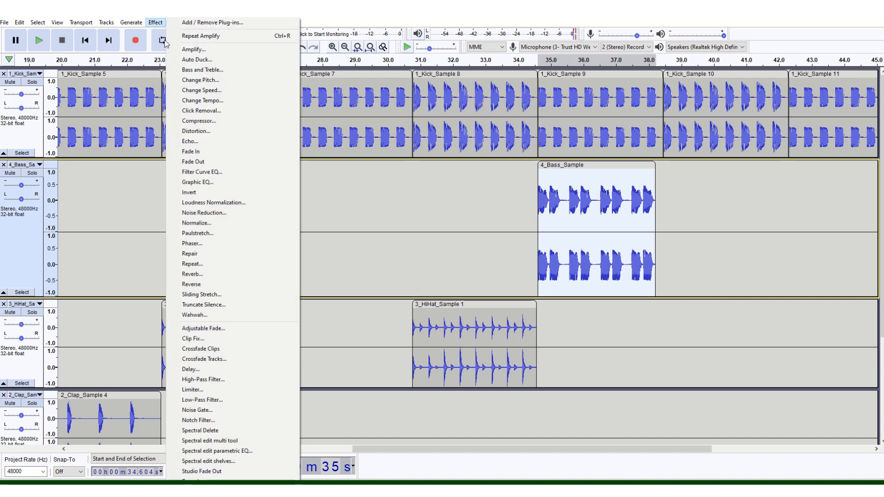
{"action": "left_click", "coordinate": [197, 264]}
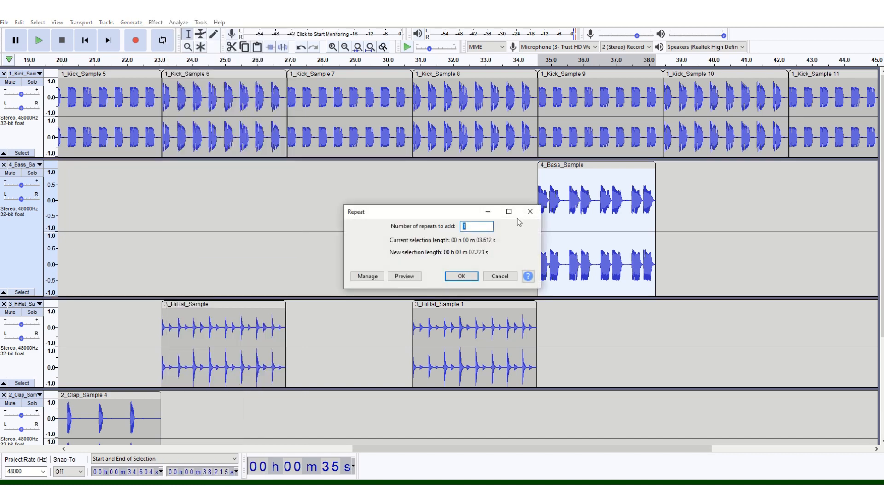
{"action": "left_click", "coordinate": [461, 275]}
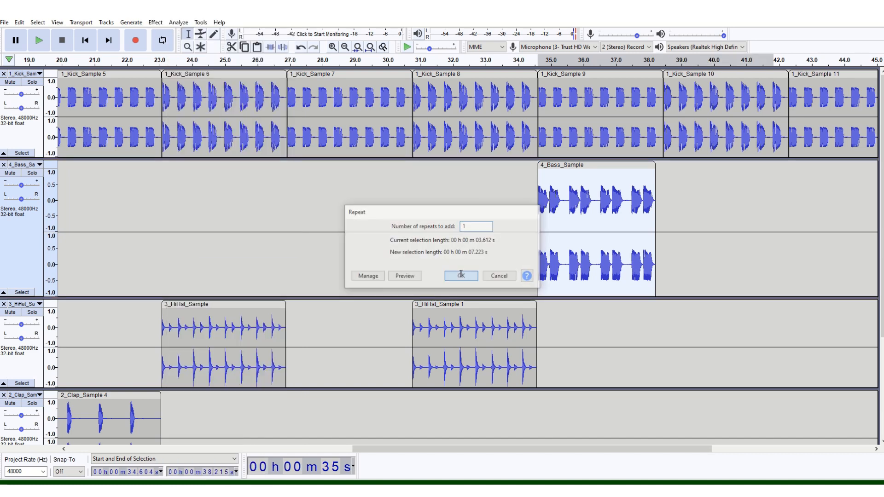
{"action": "left_click", "coordinate": [802, 181]}
{"action": "left_click_drag", "start_coordinate": [714, 164], "coordinate": [725, 166]}
Amplify the second bass clip by about 2.5 dB.
{"action": "left_click", "coordinate": [725, 166]}
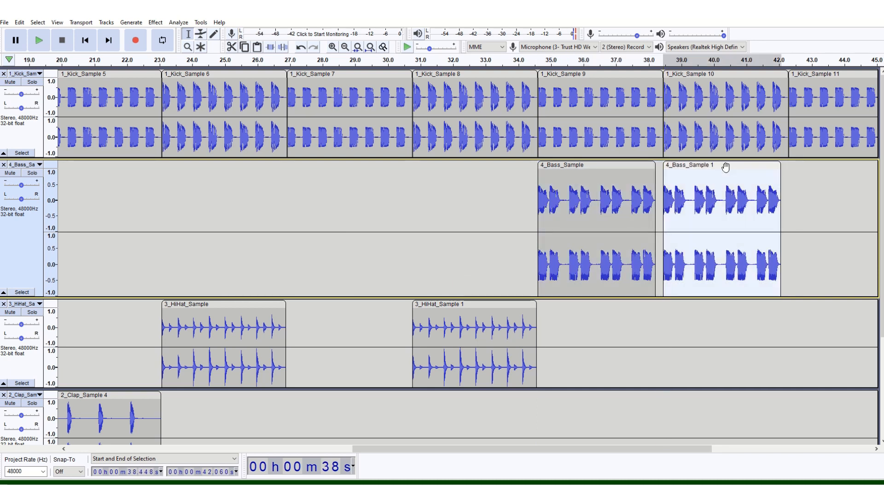
{"action": "left_click", "coordinate": [155, 22]}
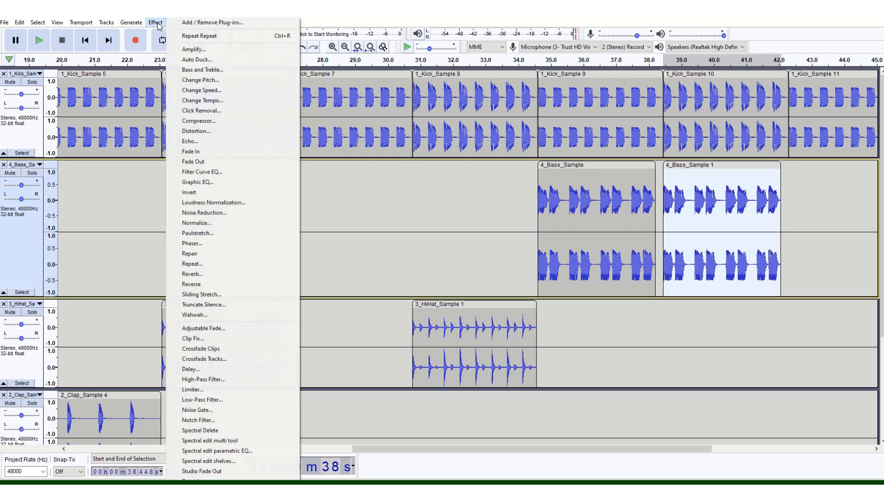
{"action": "left_click", "coordinate": [184, 50]}
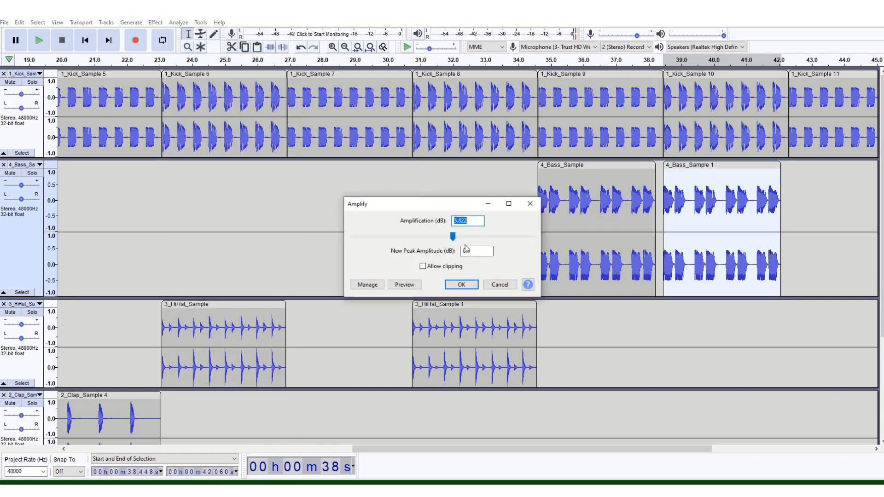
{"action": "left_click_drag", "start_coordinate": [453, 237], "coordinate": [450, 236]}
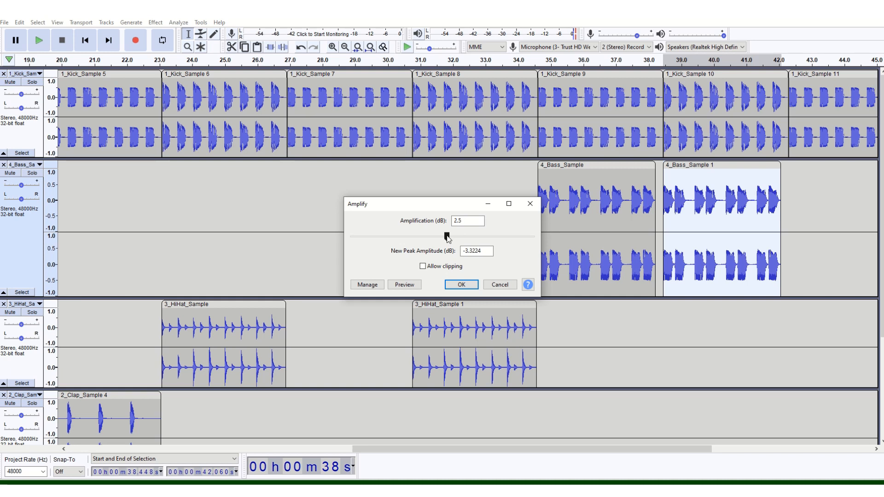
{"action": "left_click", "coordinate": [461, 284]}
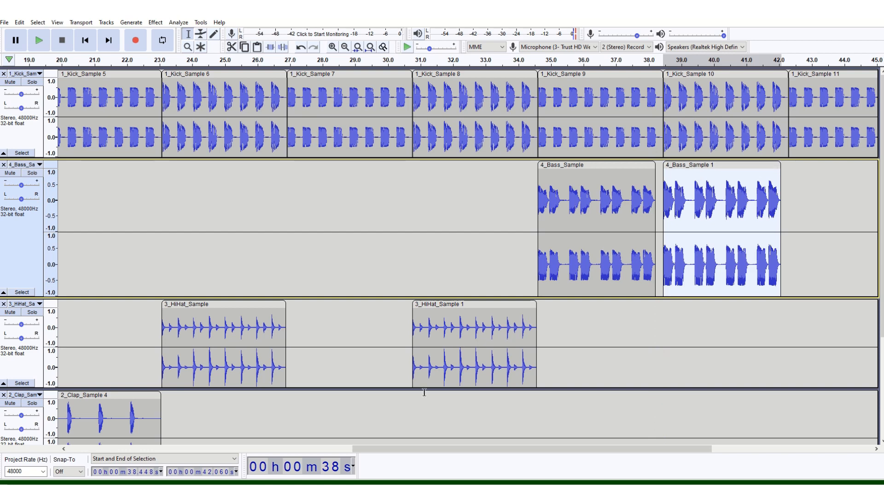
Add one repeat of the second bass clip, 4_Bass_Sample 1, directly after it.
{"action": "left_click_drag", "start_coordinate": [419, 454], "coordinate": [509, 453]}
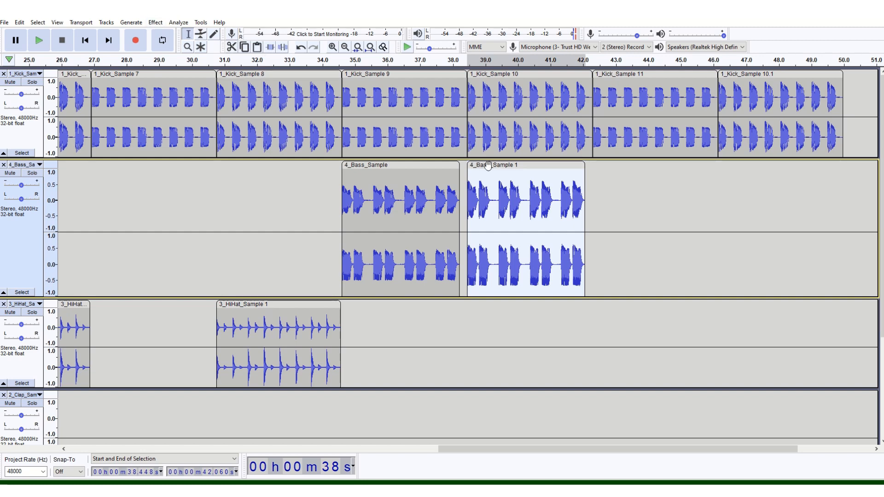
{"action": "left_click", "coordinate": [155, 22]}
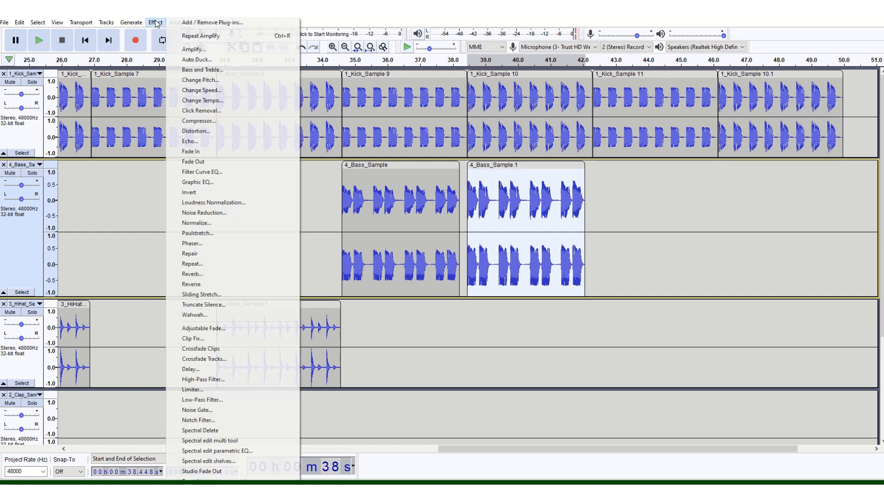
{"action": "left_click", "coordinate": [200, 262]}
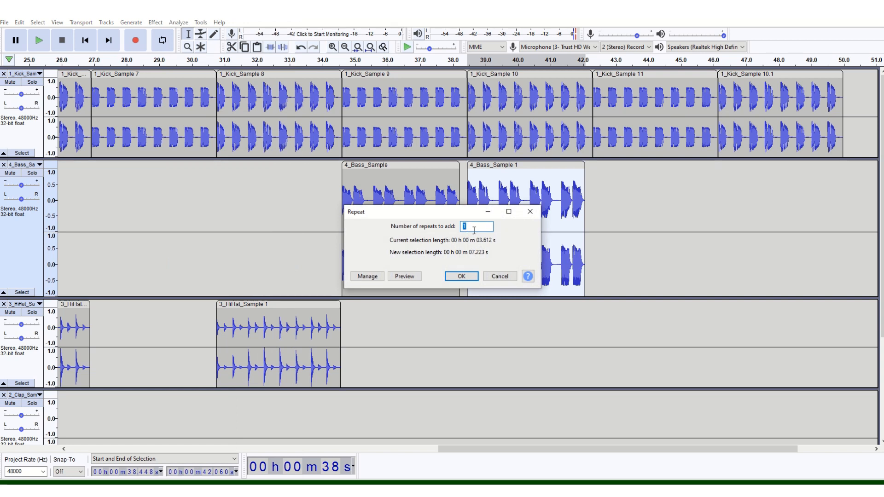
{"action": "left_click", "coordinate": [461, 276]}
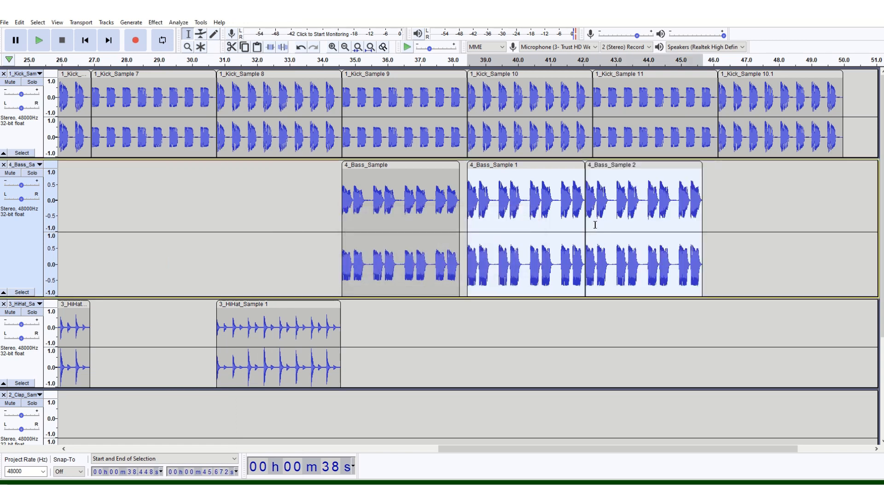
Move the third bass clip, 4_Bass_Sample 2, to start in line with 1_Kick_Sample 11, at about 42.3 s.
{"action": "left_click", "coordinate": [733, 201]}
{"action": "left_click_drag", "start_coordinate": [642, 159], "coordinate": [642, 165]}
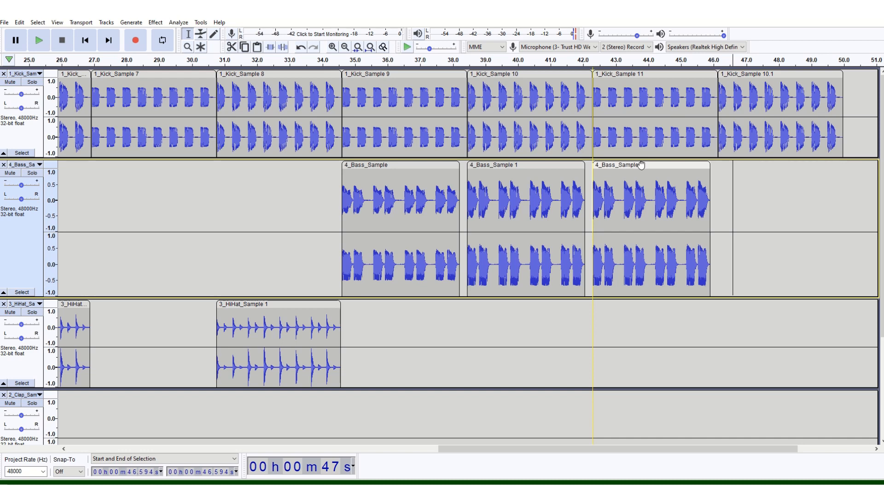
{"action": "left_click_drag", "start_coordinate": [642, 165], "coordinate": [643, 165]}
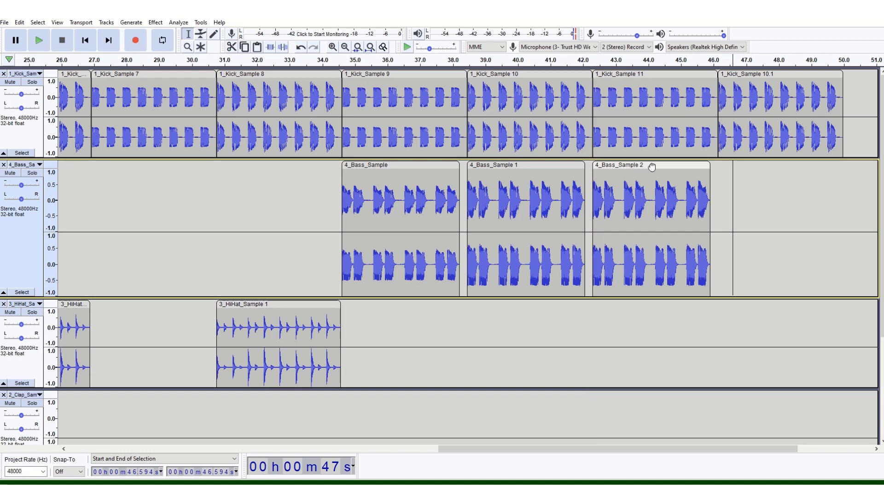
Amplify the third bass clip, 4_Bass_Sample 2, to a new peak amplitude of 0.0 dB.
{"action": "left_click", "coordinate": [651, 166]}
{"action": "left_click", "coordinate": [156, 23]}
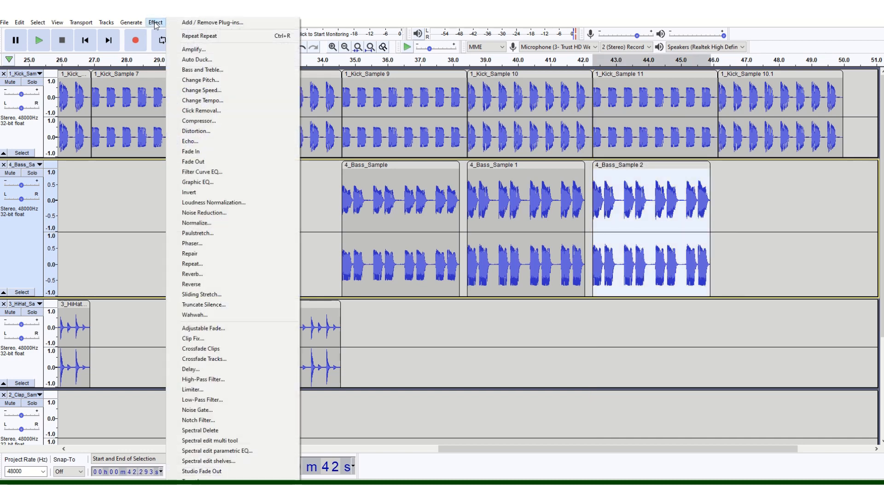
{"action": "left_click", "coordinate": [193, 51]}
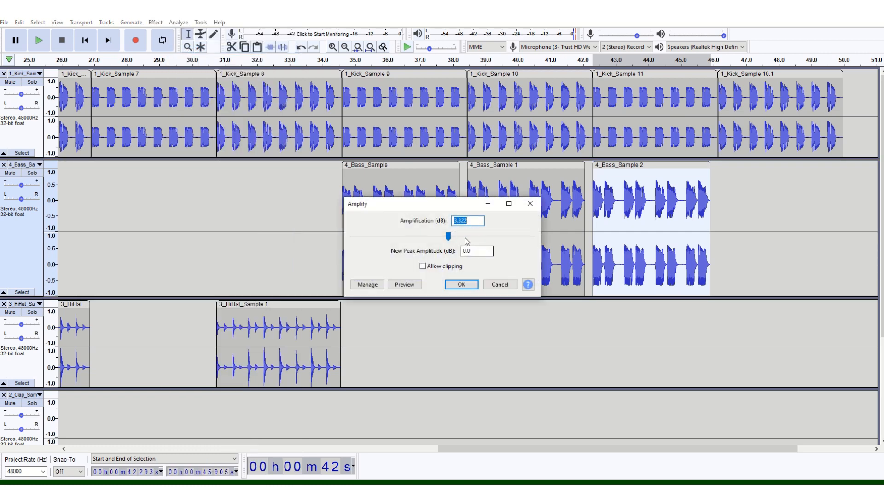
{"action": "left_click", "coordinate": [461, 284]}
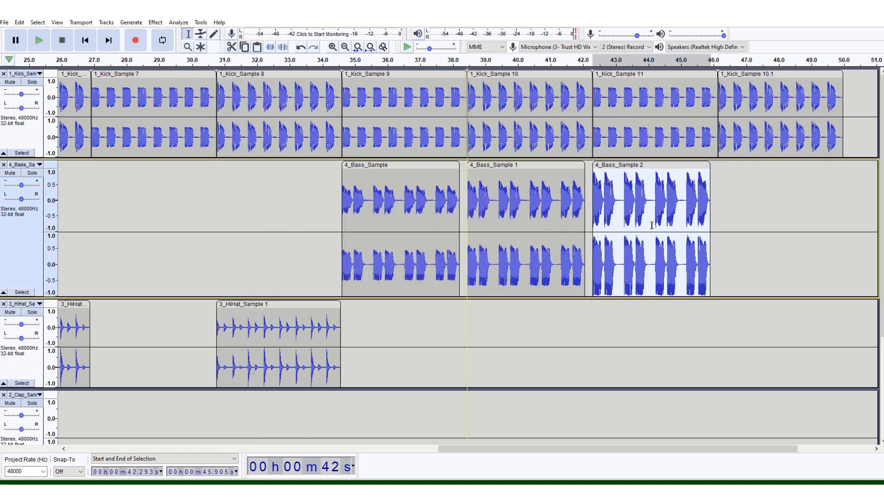
Play the bass section from just before the first bass clip, at about 34.3 s, and stop playback.
{"action": "left_click", "coordinate": [332, 176]}
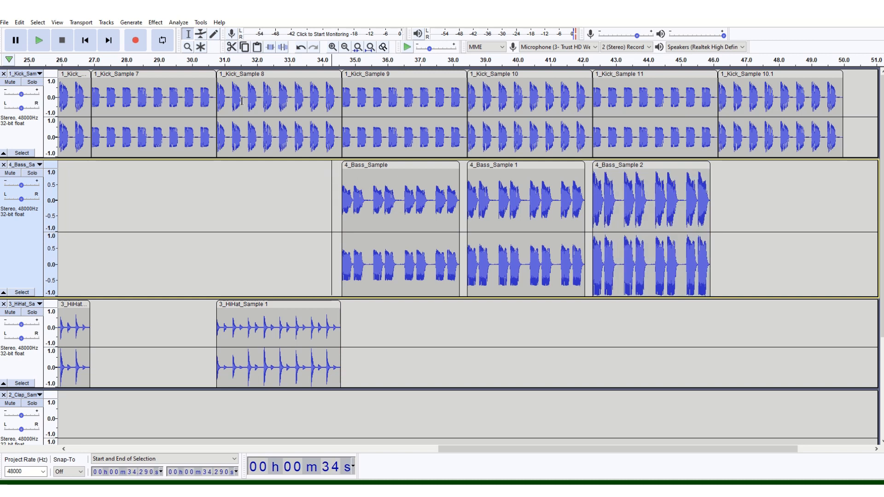
{"action": "left_click", "coordinate": [39, 42]}
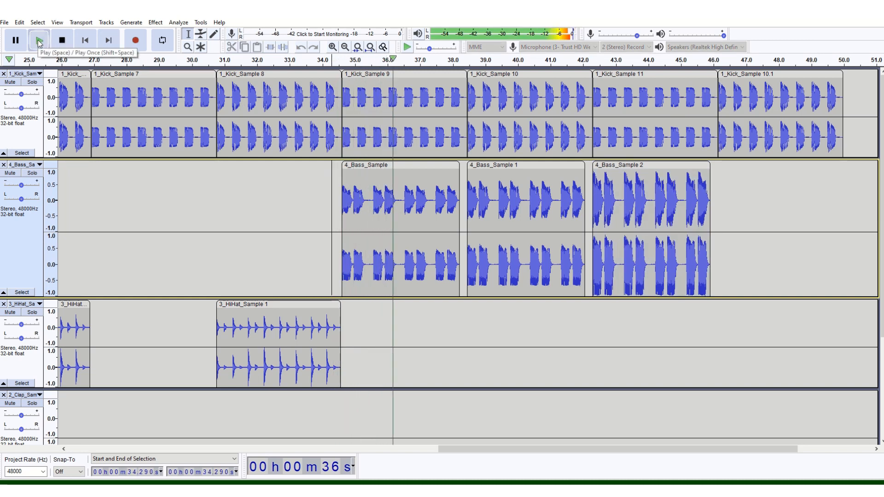
{"action": "left_click", "coordinate": [62, 41]}
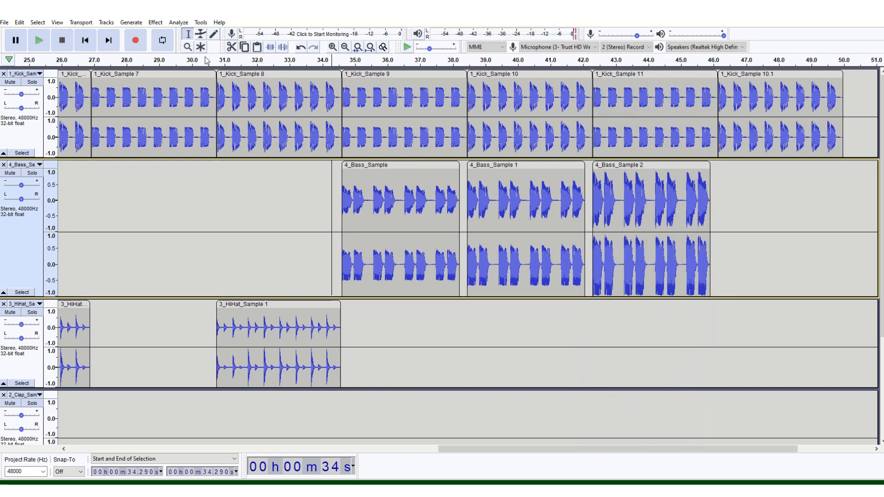
Generate a 50 Hz sawtooth tone with amplitude 0.6 and duration 4.243 s on the bass track, starting in line with 1_Kick_Sample 10.1.
{"action": "left_click", "coordinate": [722, 166]}
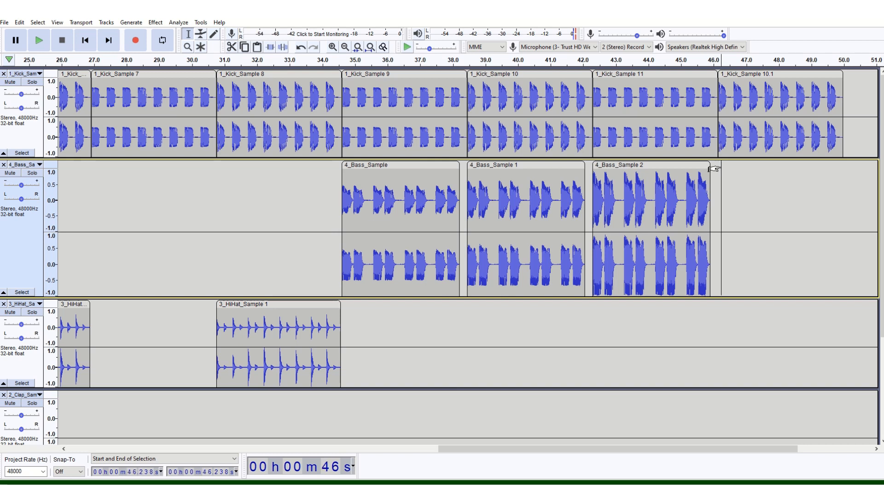
{"action": "left_click", "coordinate": [719, 168]}
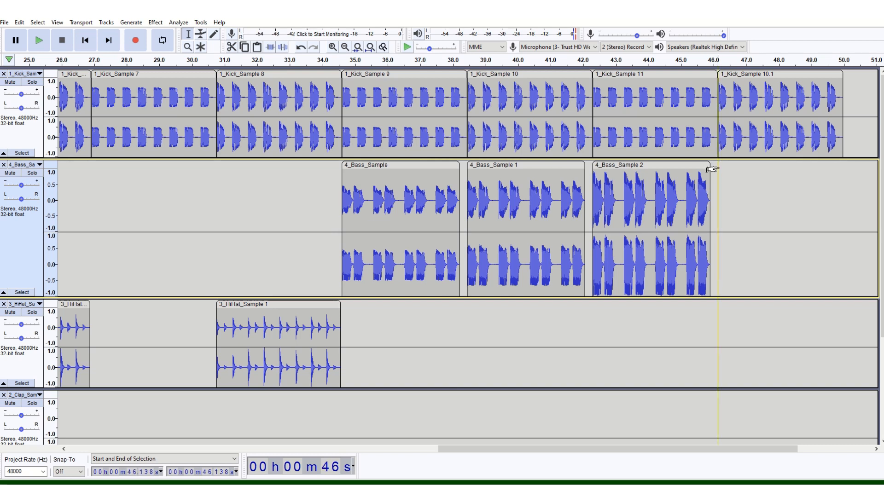
{"action": "left_click", "coordinate": [134, 24]}
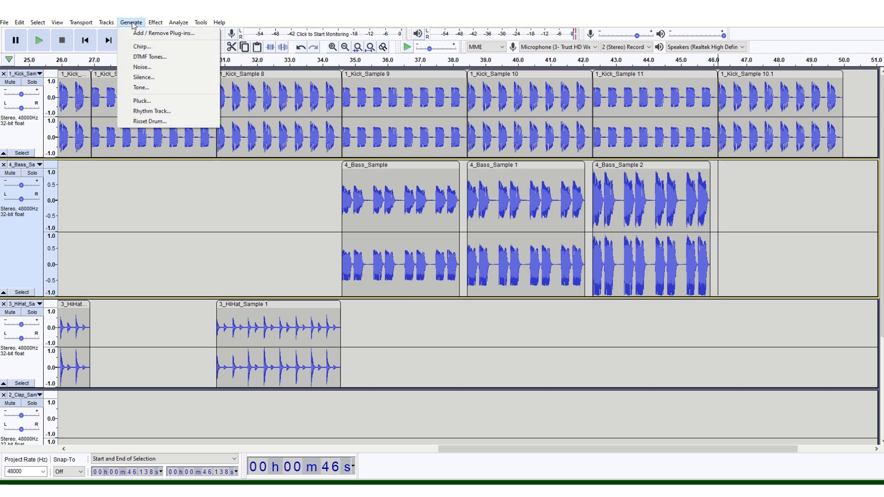
{"action": "left_click", "coordinate": [153, 88]}
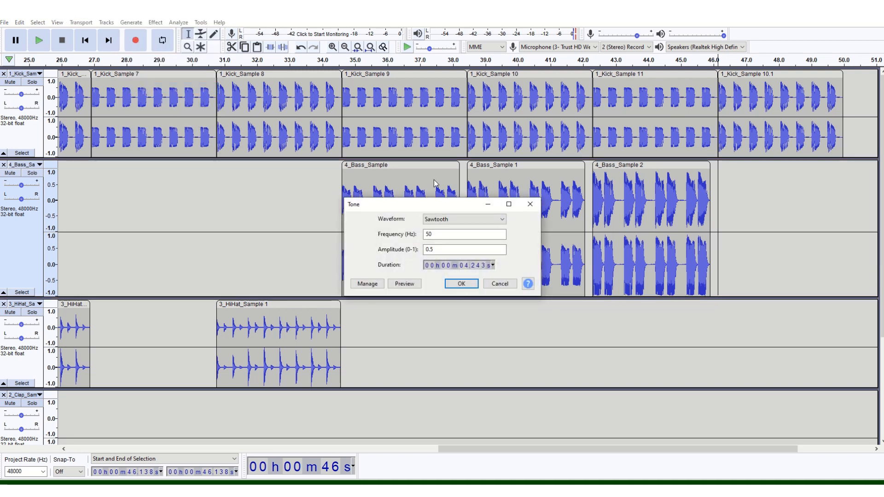
{"action": "left_click", "coordinate": [500, 220]}
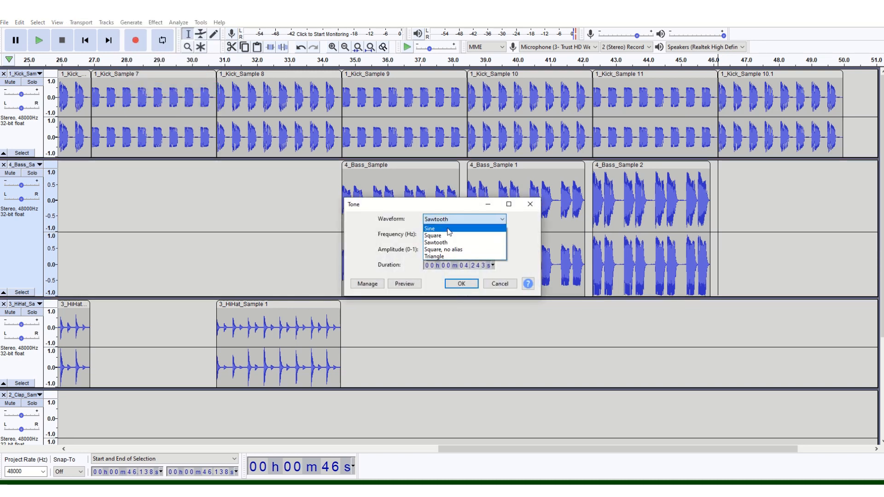
{"action": "left_click", "coordinate": [450, 230]}
{"action": "left_click", "coordinate": [506, 222]}
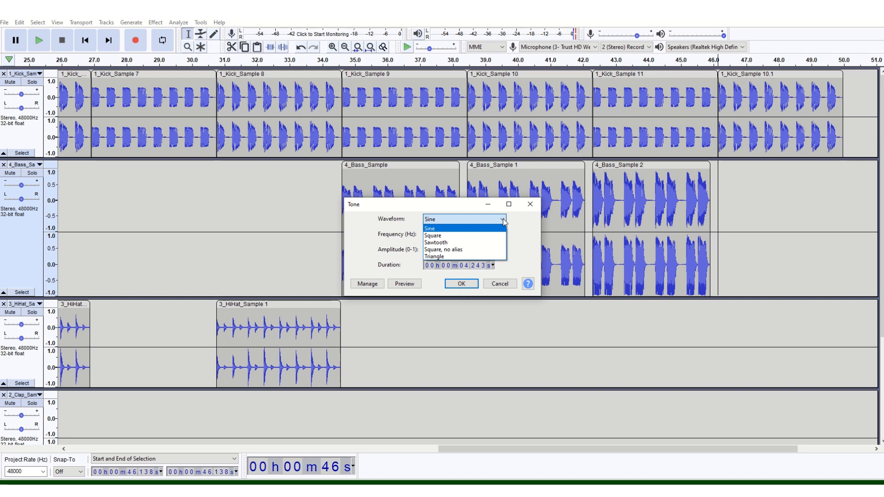
{"action": "left_click", "coordinate": [444, 243]}
{"action": "left_click", "coordinate": [437, 234]}
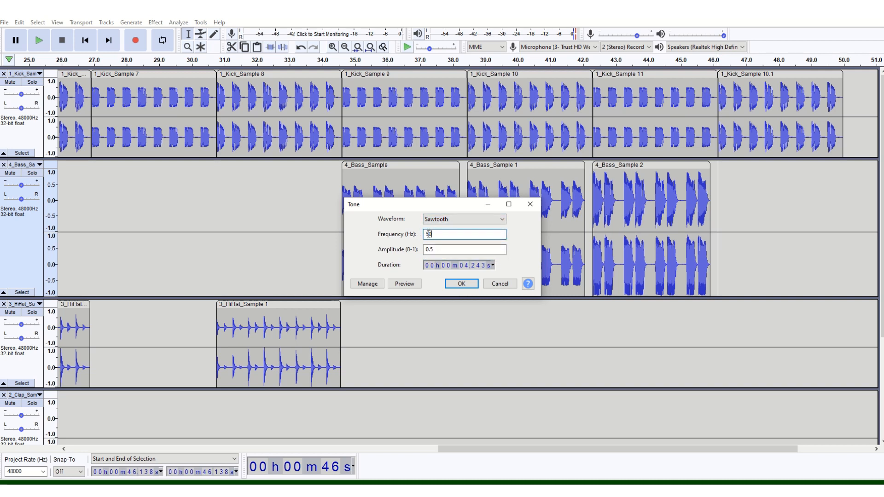
{"action": "left_click", "coordinate": [435, 249]}
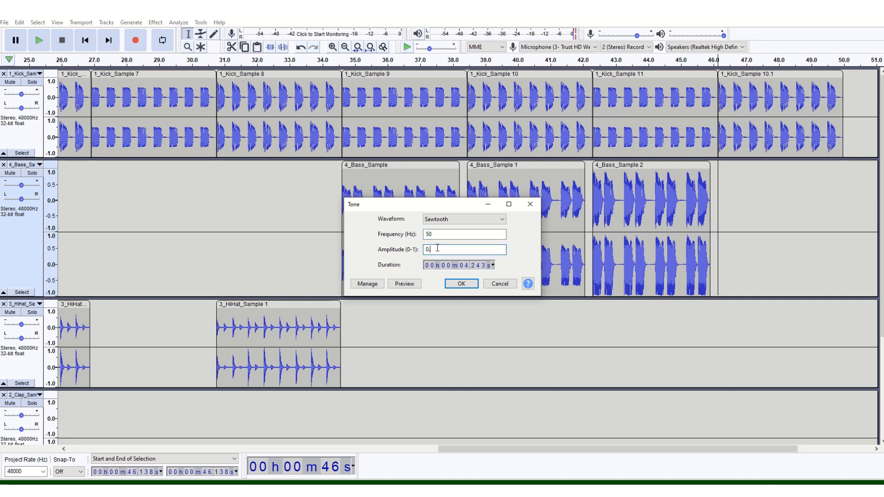
{"action": "left_click", "coordinate": [466, 267]}
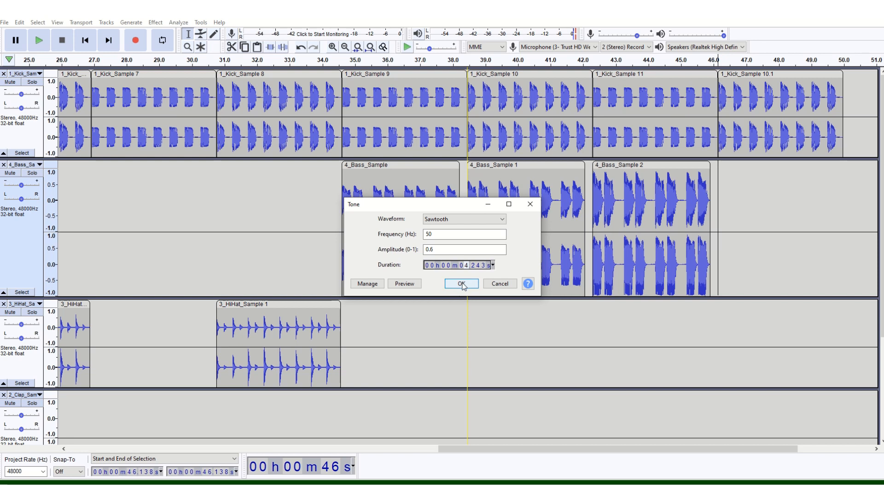
{"action": "left_click", "coordinate": [463, 286]}
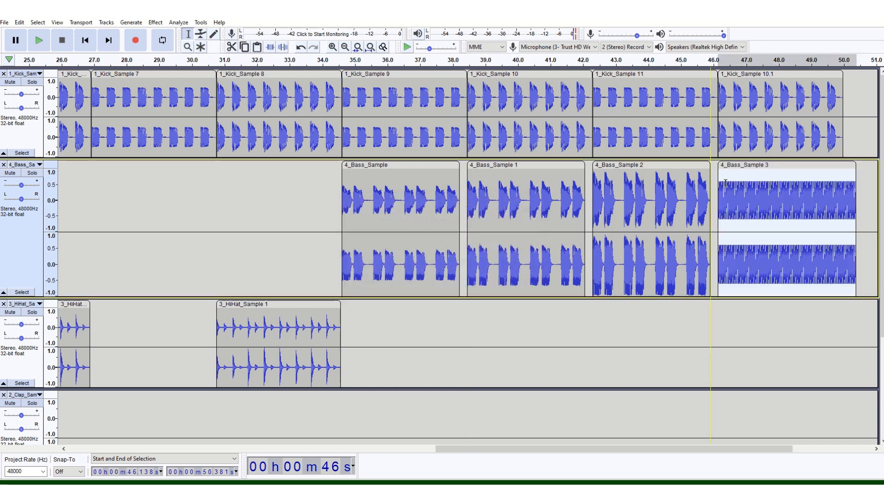
Play the transition from the third bass clip into the generated tone, starting at about 44.9 s, and stop playback.
{"action": "left_click", "coordinate": [679, 181]}
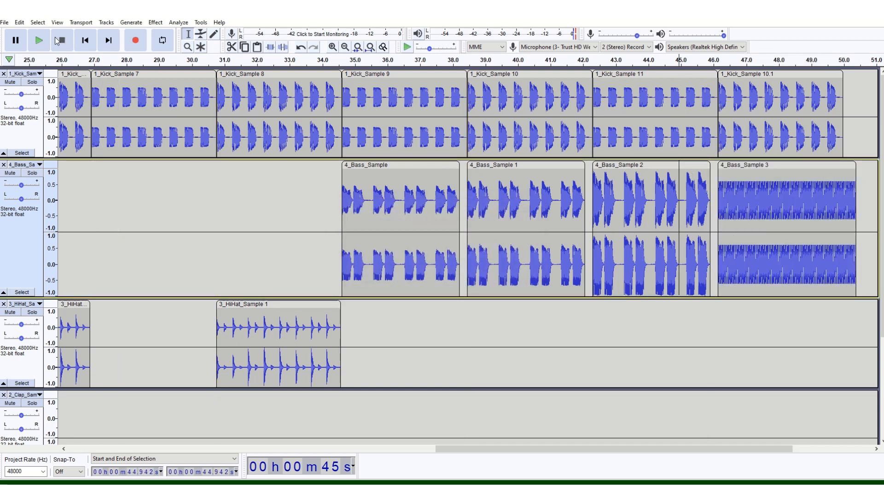
{"action": "left_click", "coordinate": [39, 42]}
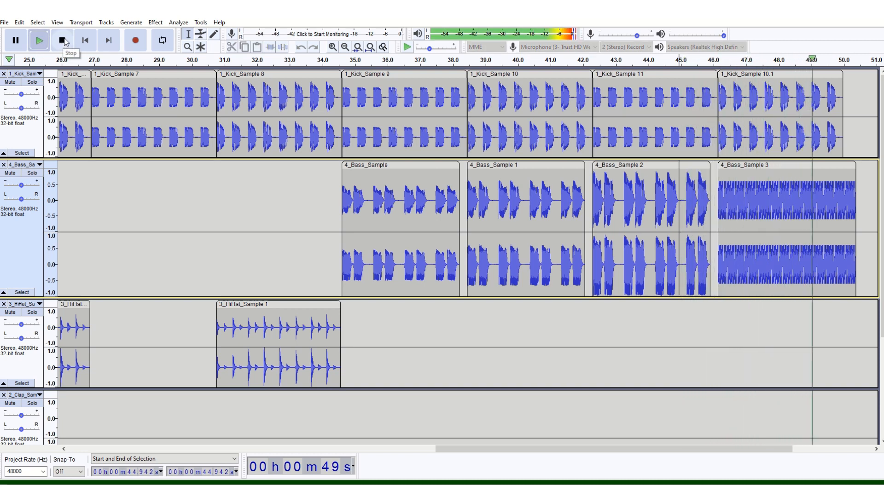
{"action": "left_click", "coordinate": [64, 41]}
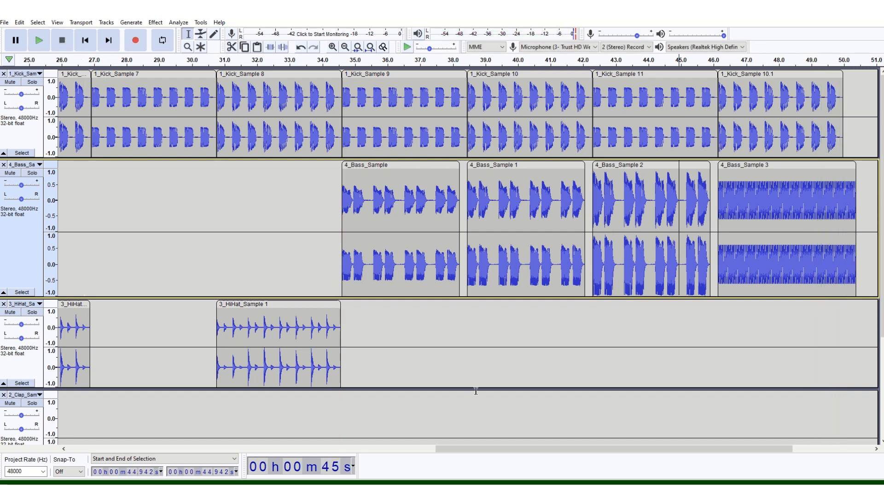
Trim the generated tone clip by deleting its end from about 50.1 s onward.
{"action": "left_click_drag", "start_coordinate": [518, 449], "coordinate": [577, 449]}
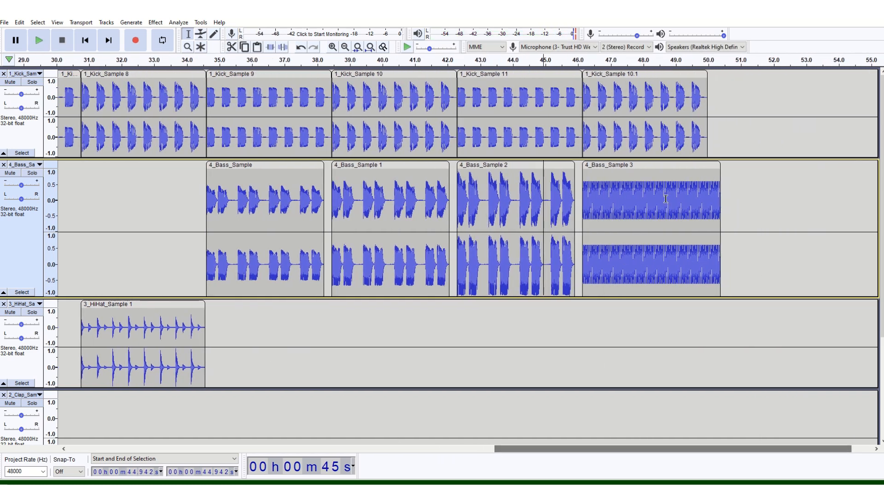
{"action": "left_click_drag", "start_coordinate": [712, 171], "coordinate": [723, 174]}
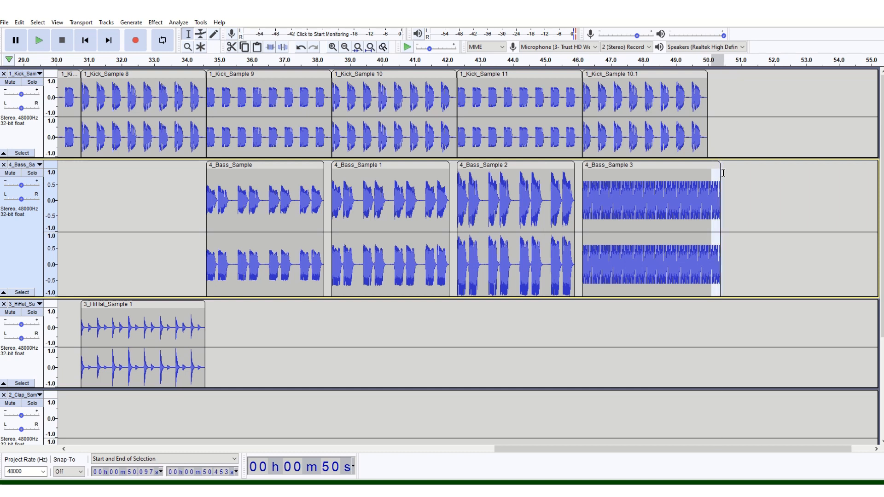
{"action": "key", "text": "Delete"}
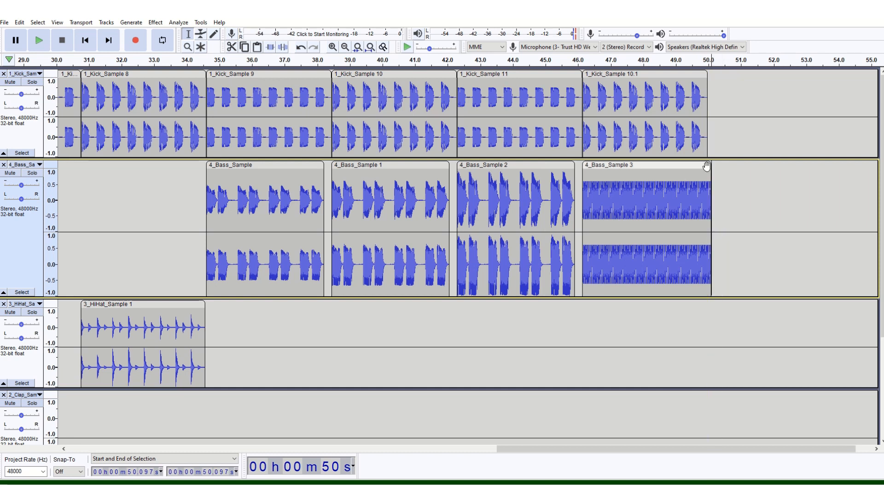
Copy 1_Kick_Sample 11 to the end of the kick track and place the copy directly after 1_Kick_Sample 10.1.
{"action": "left_click", "coordinate": [679, 72]}
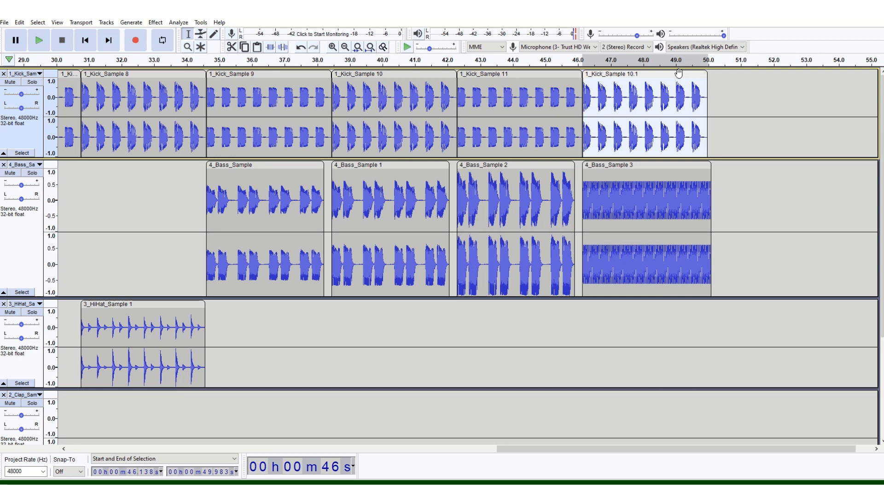
{"action": "left_click", "coordinate": [719, 83]}
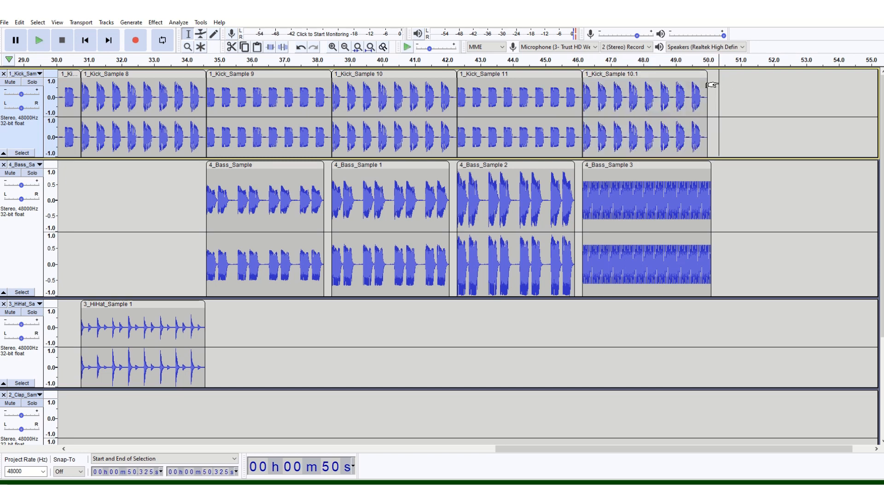
{"action": "left_click", "coordinate": [541, 75]}
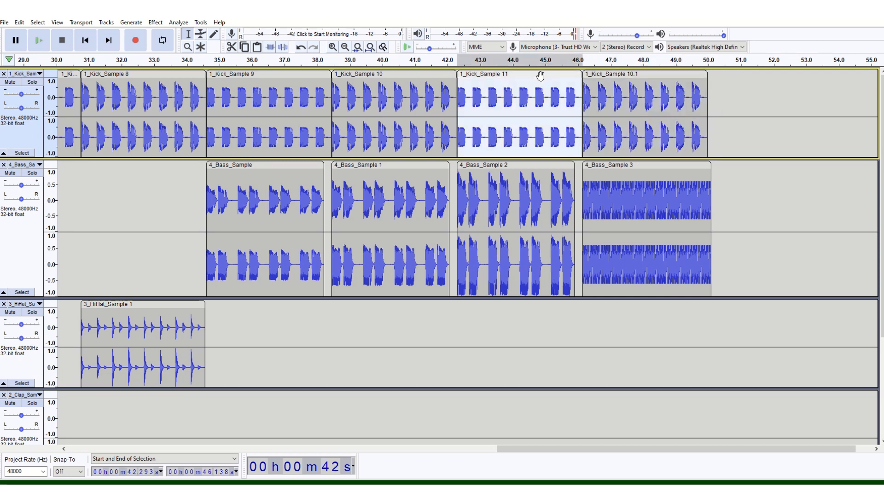
{"action": "key", "text": "ctrl+c"}
{"action": "left_click", "coordinate": [721, 82]}
{"action": "key", "text": "ctrl+v"}
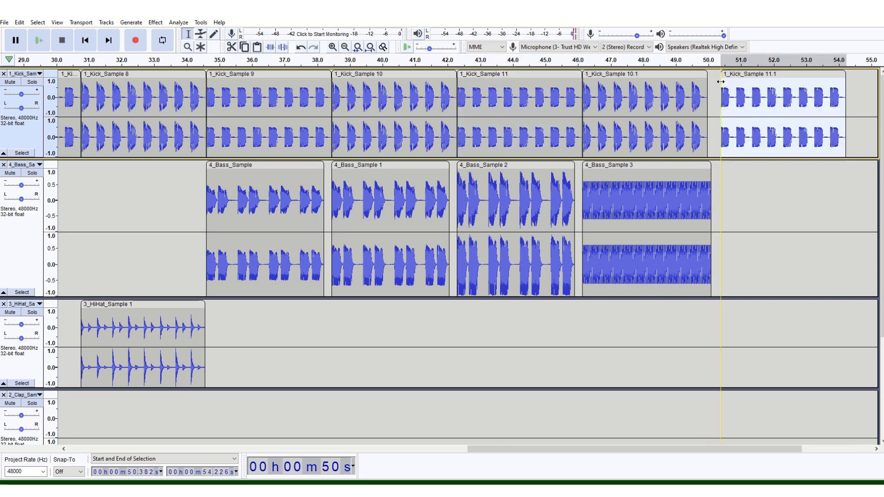
{"action": "left_click_drag", "start_coordinate": [733, 75], "coordinate": [722, 75]}
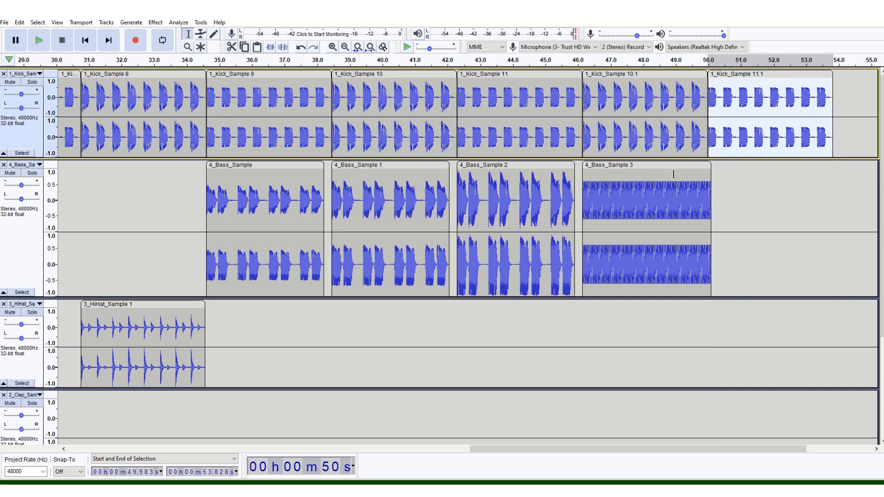
Copy 4_Bass_Sample 2 to the end of the bass track and place the copy directly after the tone clip, at about 50.1 s.
{"action": "left_click", "coordinate": [538, 165]}
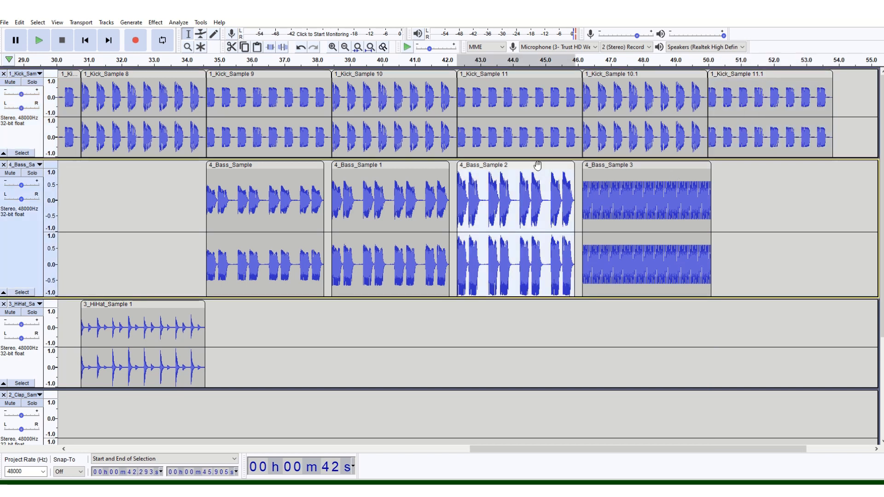
{"action": "left_click", "coordinate": [717, 176]}
{"action": "key", "text": "ctrl+v"}
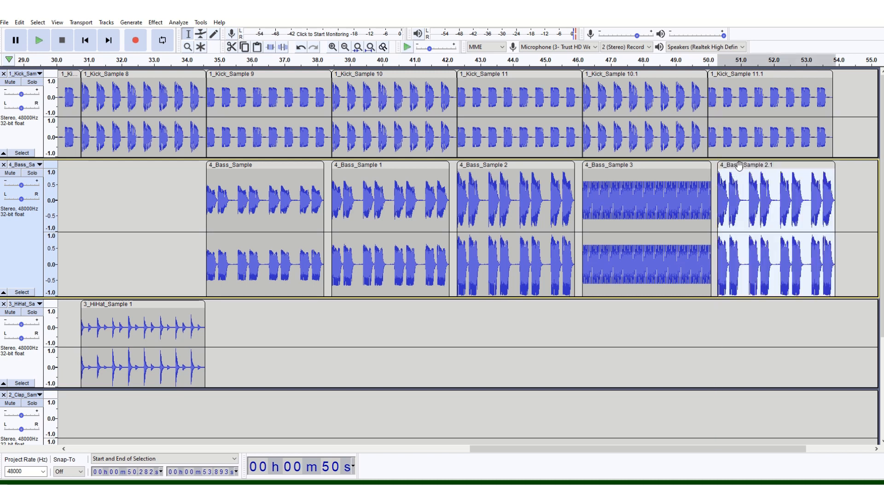
{"action": "left_click_drag", "start_coordinate": [734, 166], "coordinate": [734, 166]}
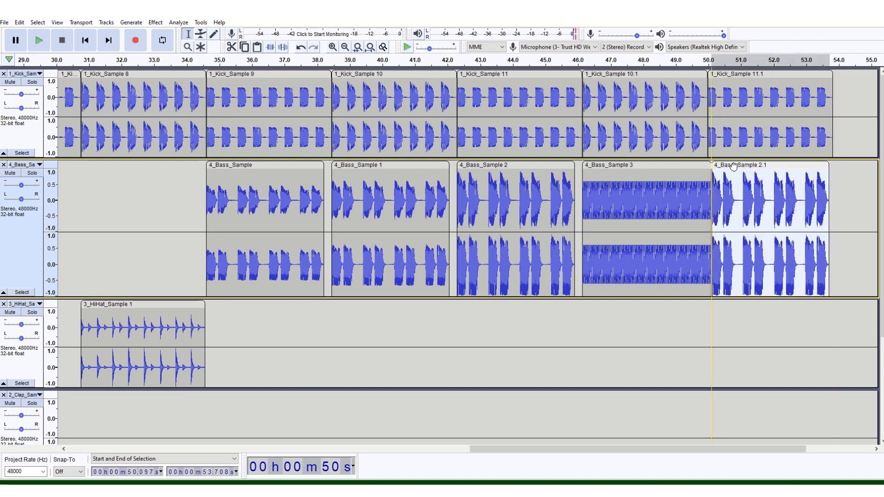
Cut the tone clip's end back to 1_Kick_Sample 11.1's start and move the last bass clip left against it.
{"action": "left_click", "coordinate": [707, 171]}
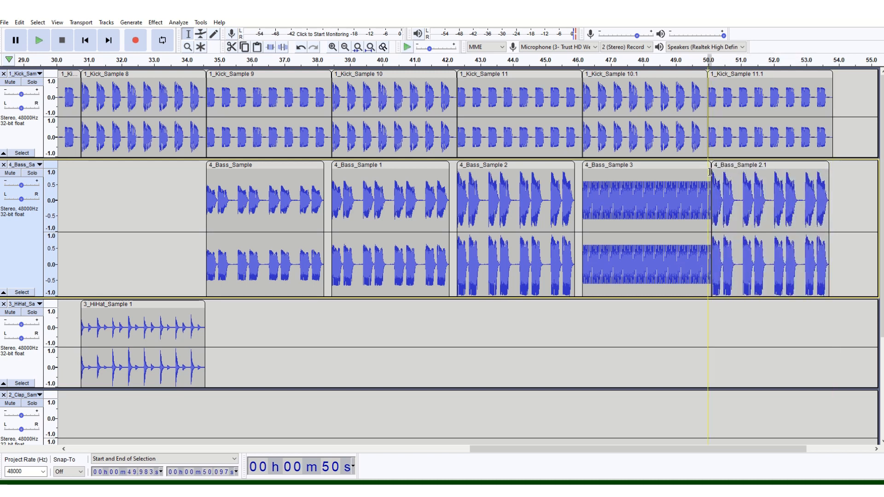
{"action": "key", "text": "Delete"}
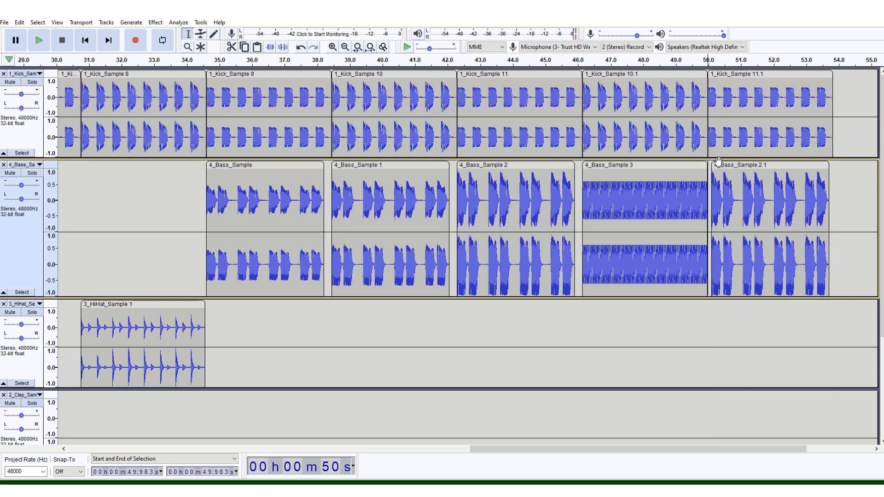
{"action": "left_click_drag", "start_coordinate": [718, 161], "coordinate": [715, 160]}
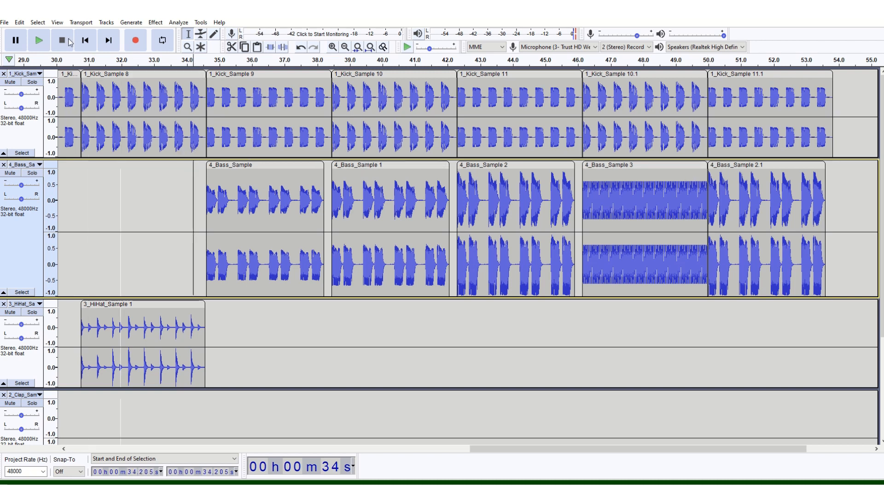
Play the finished bass arrangement from about 34.2 s and stop playback.
{"action": "left_click", "coordinate": [33, 39]}
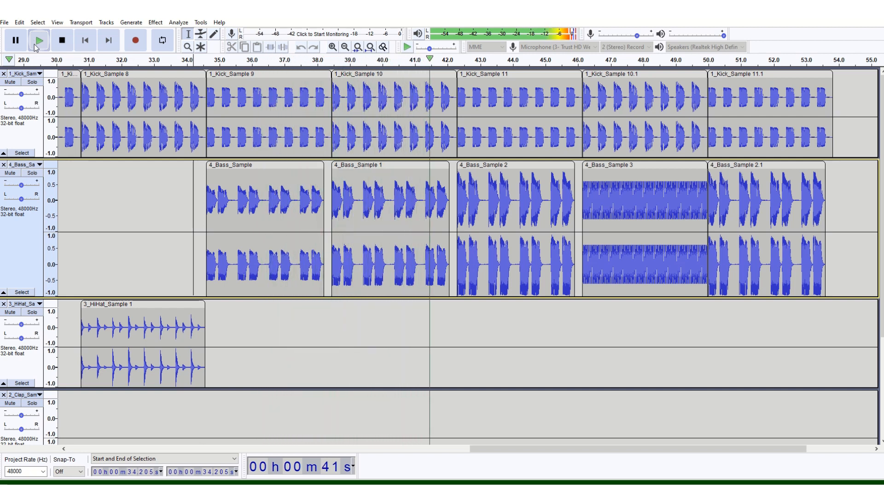
{"action": "left_click", "coordinate": [63, 42]}
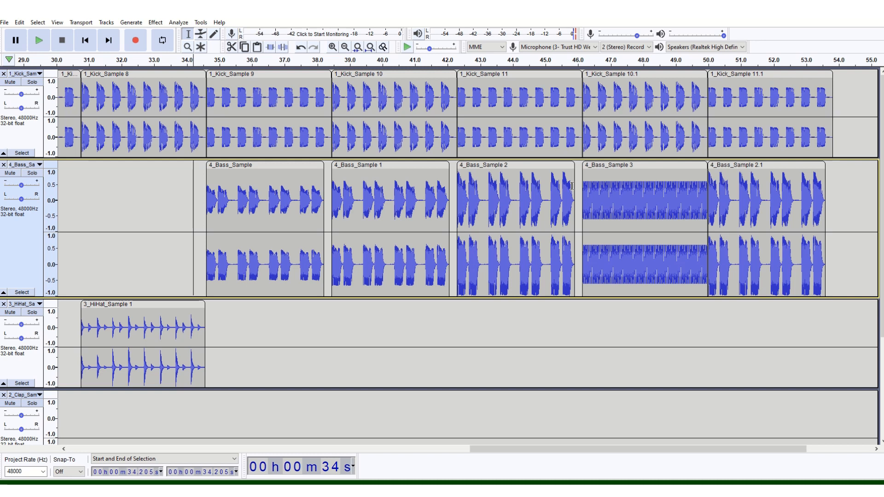
{"action": "mouse_move", "coordinate": [417, 19]}
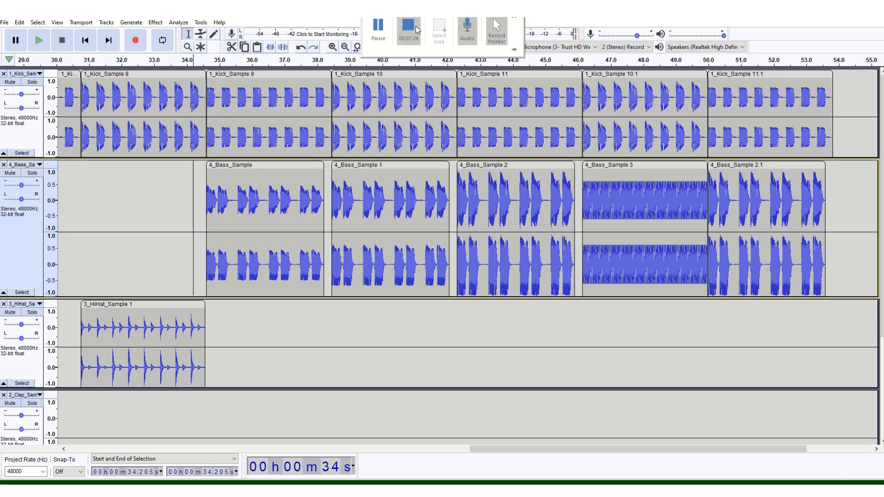